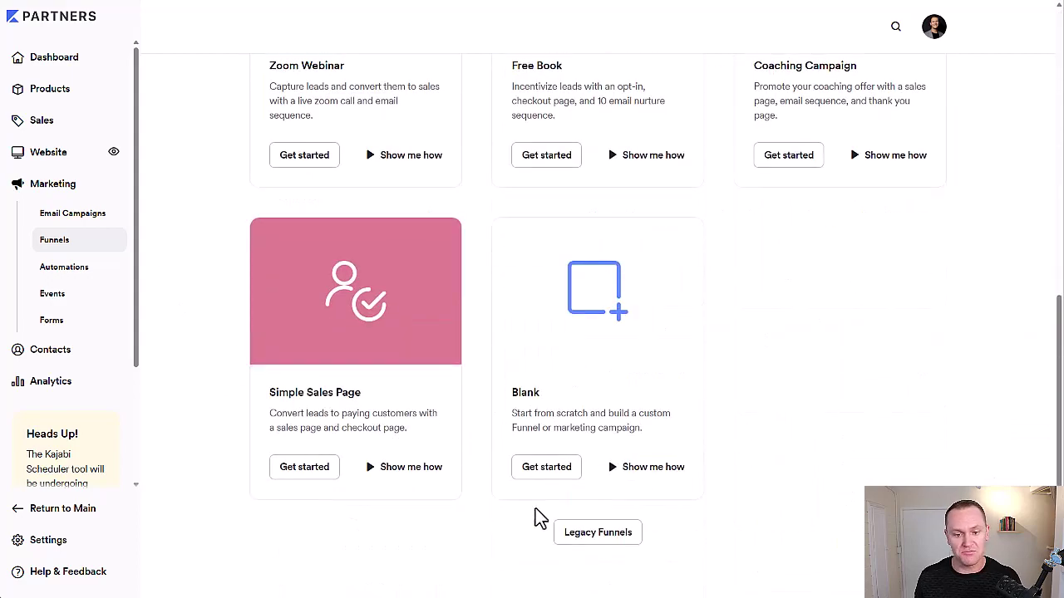
- Examine the available funnel templates, including the legacy ones, and view the Freebie funnel's description
left_click(597, 532)
scroll(204, 324, "down", 5)
scroll(230, 302, "down", 5)
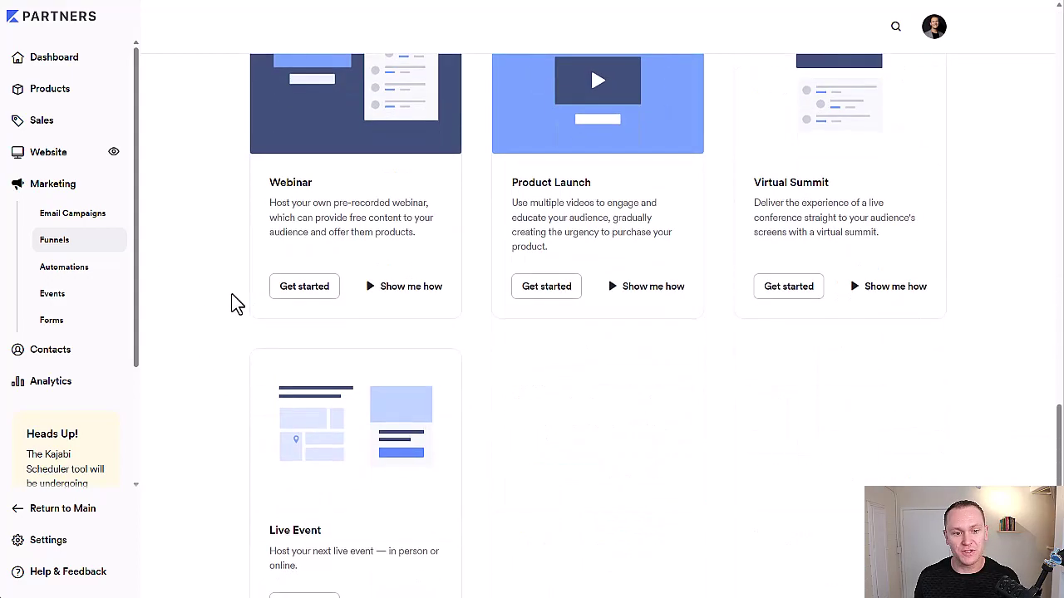
scroll(231, 302, "up", 2)
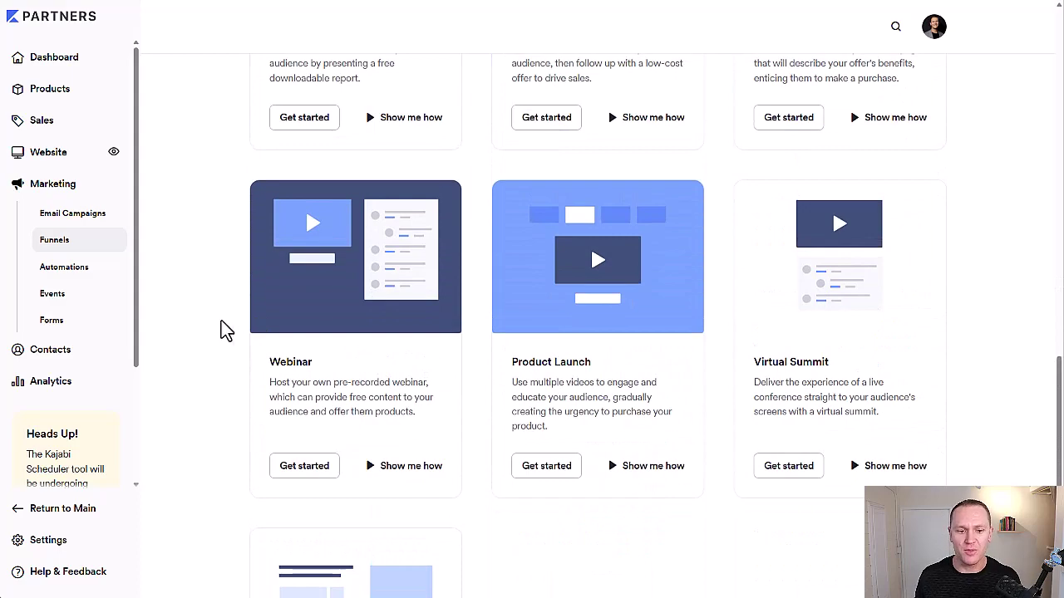
scroll(221, 328, "up", 15)
scroll(200, 308, "down", 1)
scroll(200, 307, "up", 1)
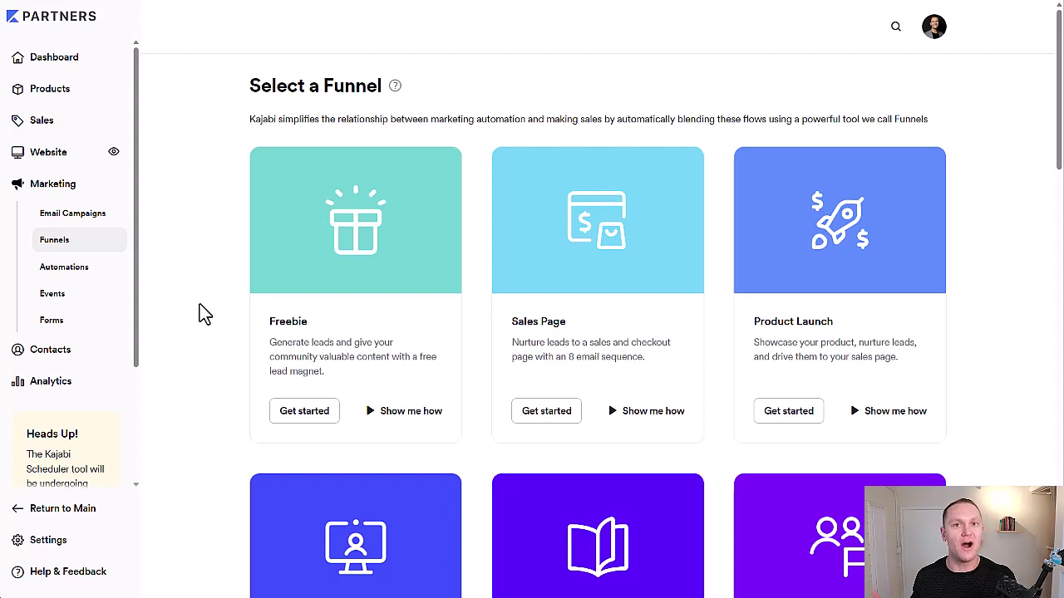
scroll(200, 304, "down", 1)
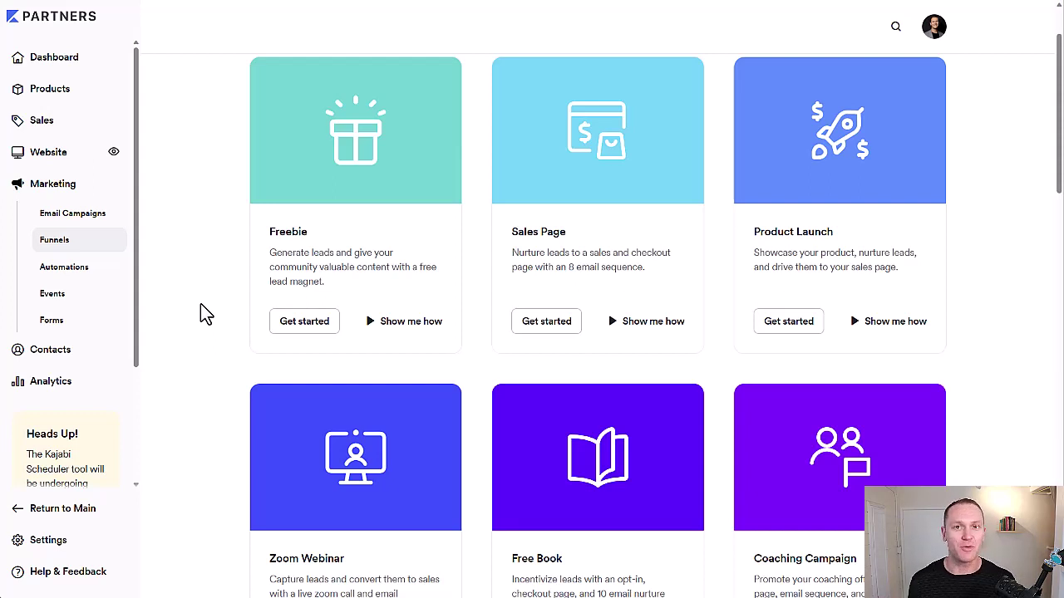
left_click(384, 322)
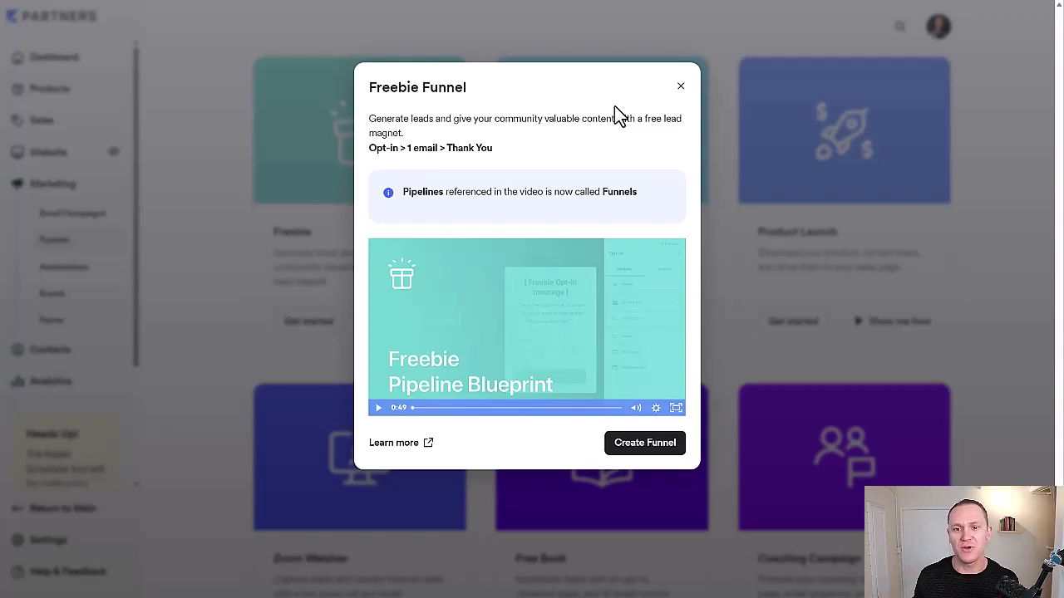
left_click(680, 87)
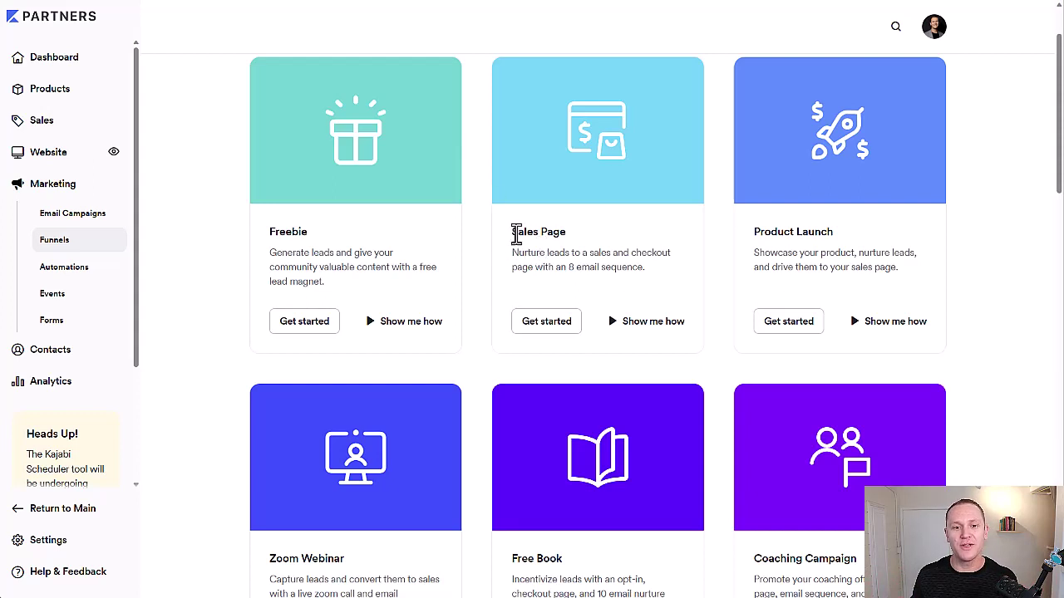
- Create a Sales Page funnel titled "Webinar Test" with the offer "My sweet mini course"
left_click(637, 326)
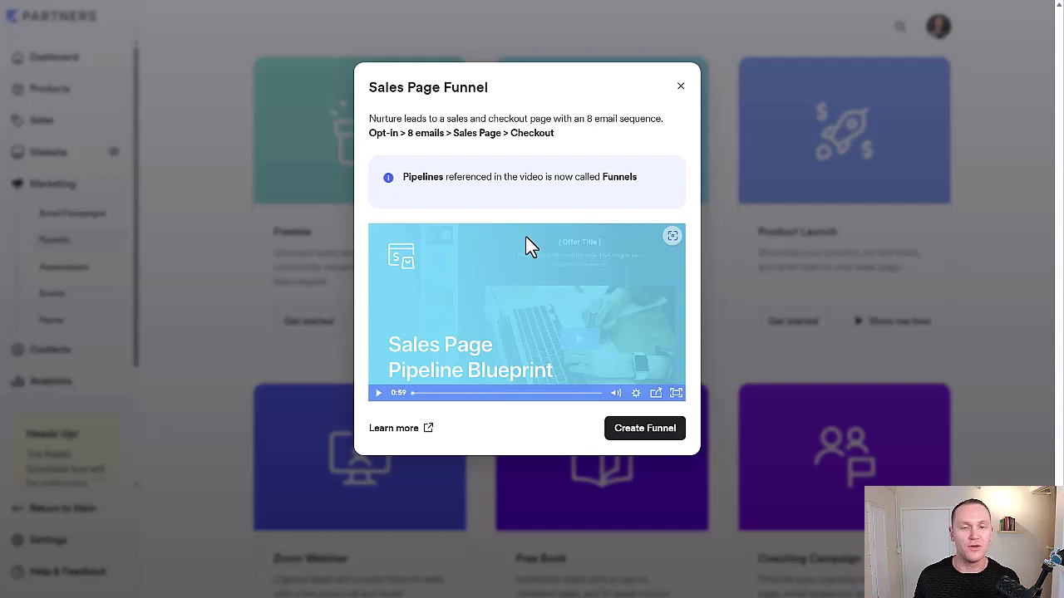
left_click(647, 441)
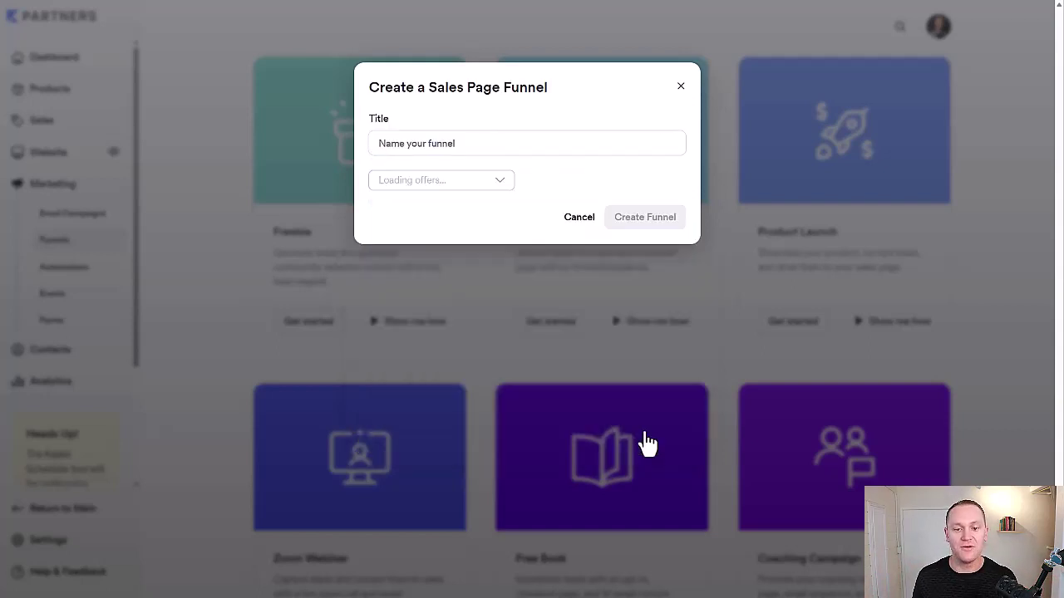
left_click(454, 143)
type("Webinar Test")
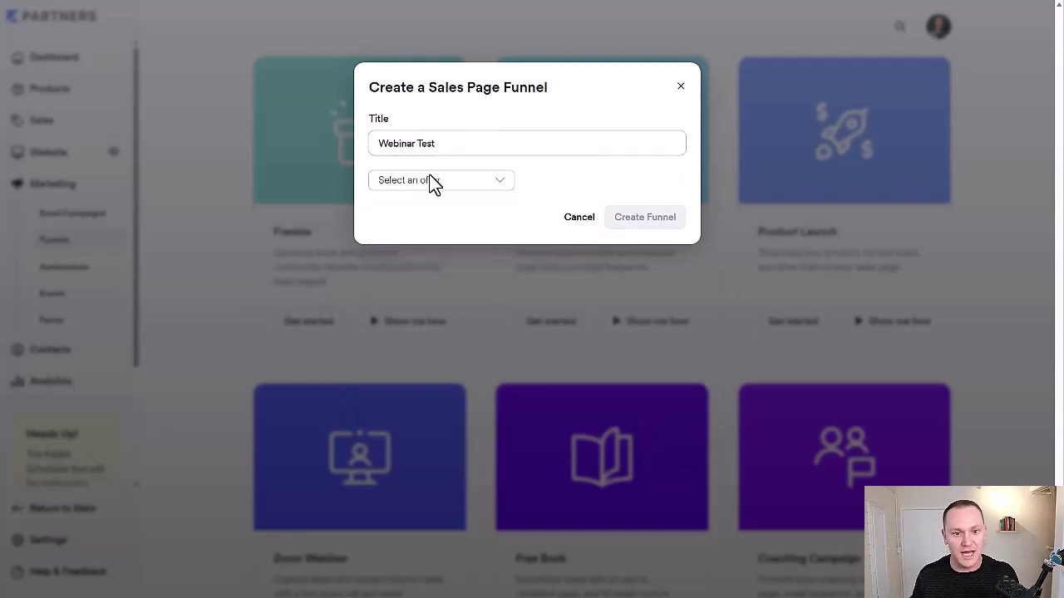
left_click(447, 182)
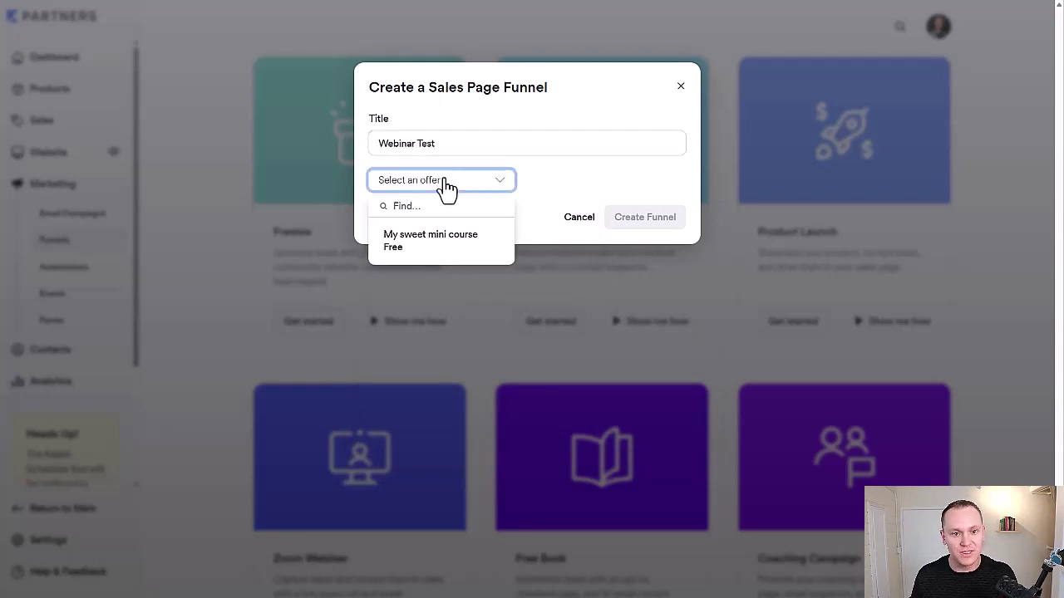
left_click(431, 242)
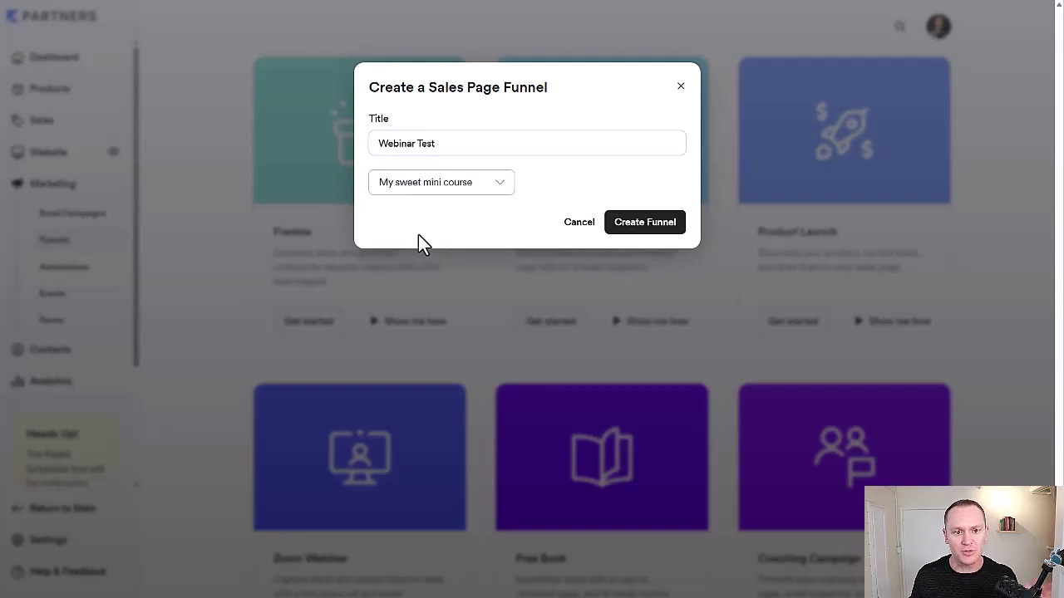
left_click(645, 227)
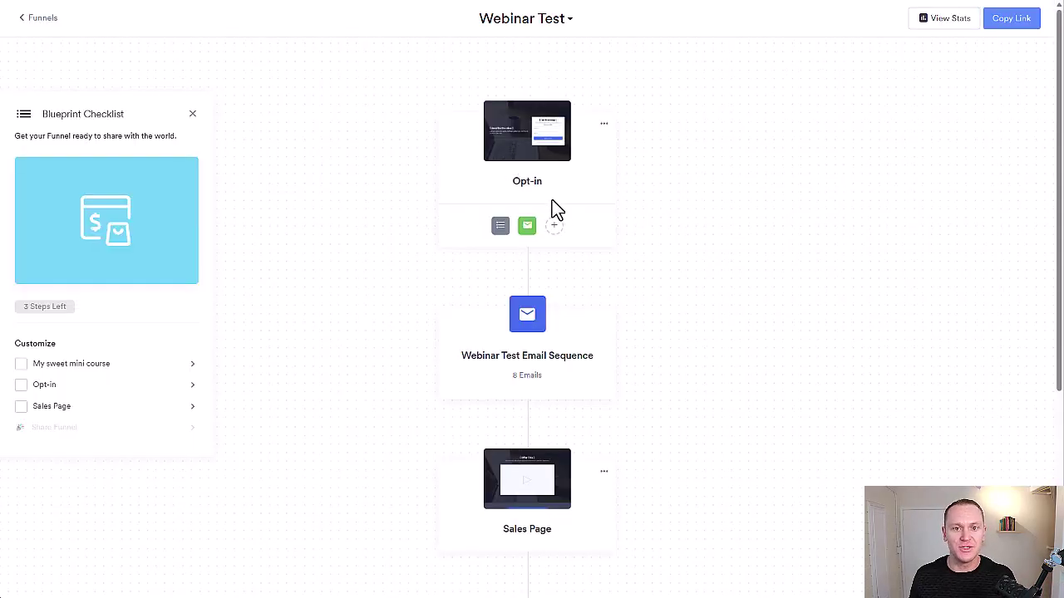
- Start adding a new landing page of type Video between the email sequence and the sales page
scroll(532, 125, "down", 1)
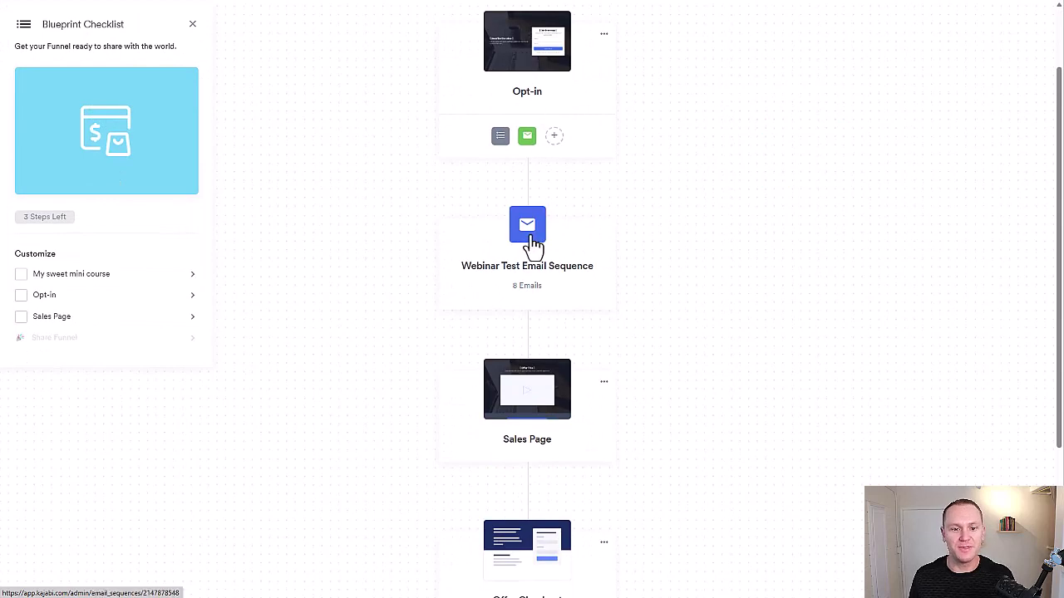
scroll(665, 215, "down", 3)
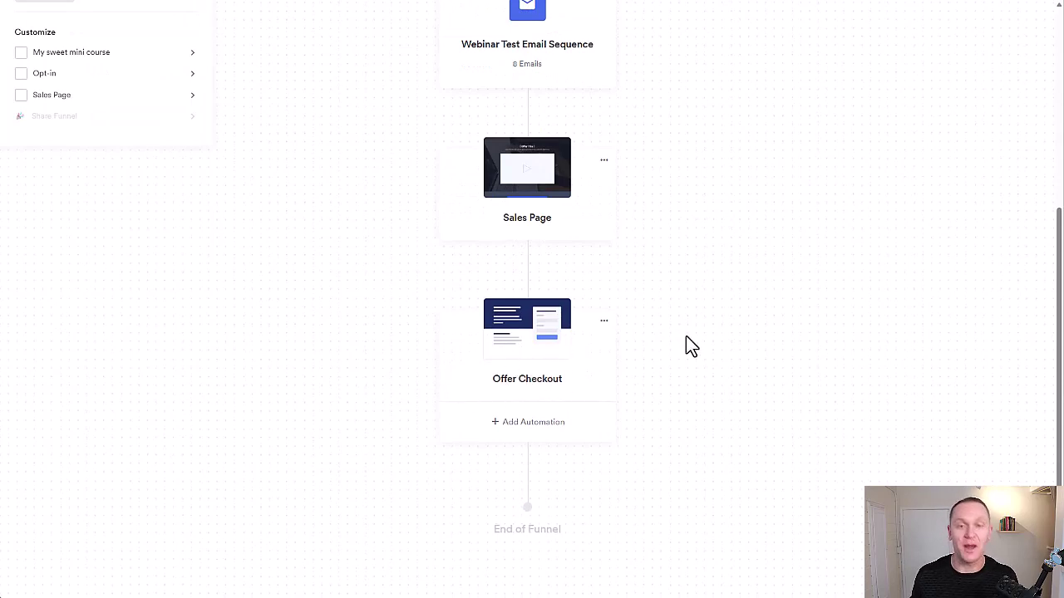
scroll(687, 338, "up", 5)
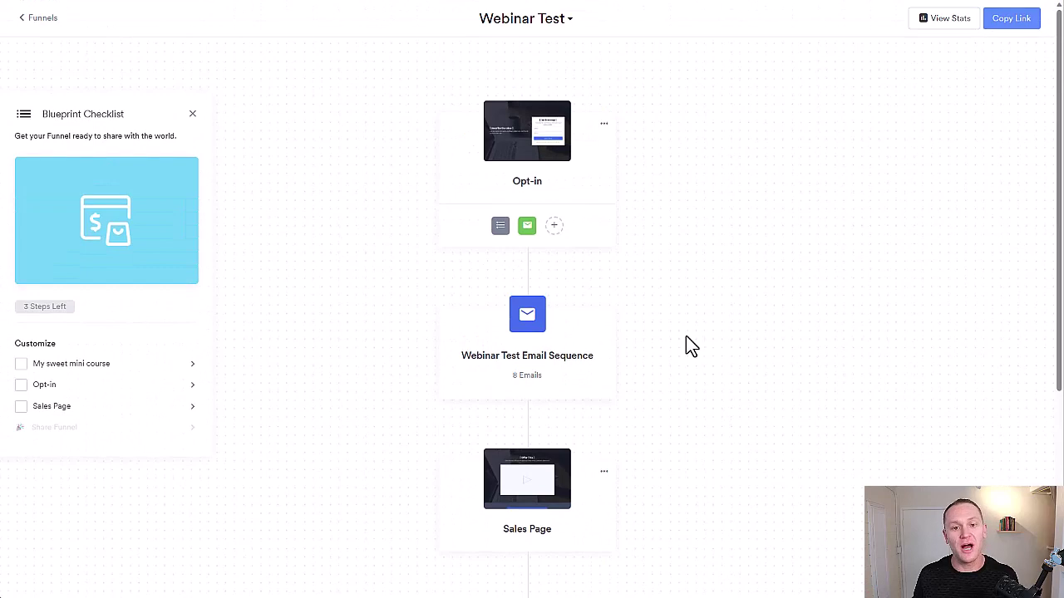
scroll(687, 337, "down", 2)
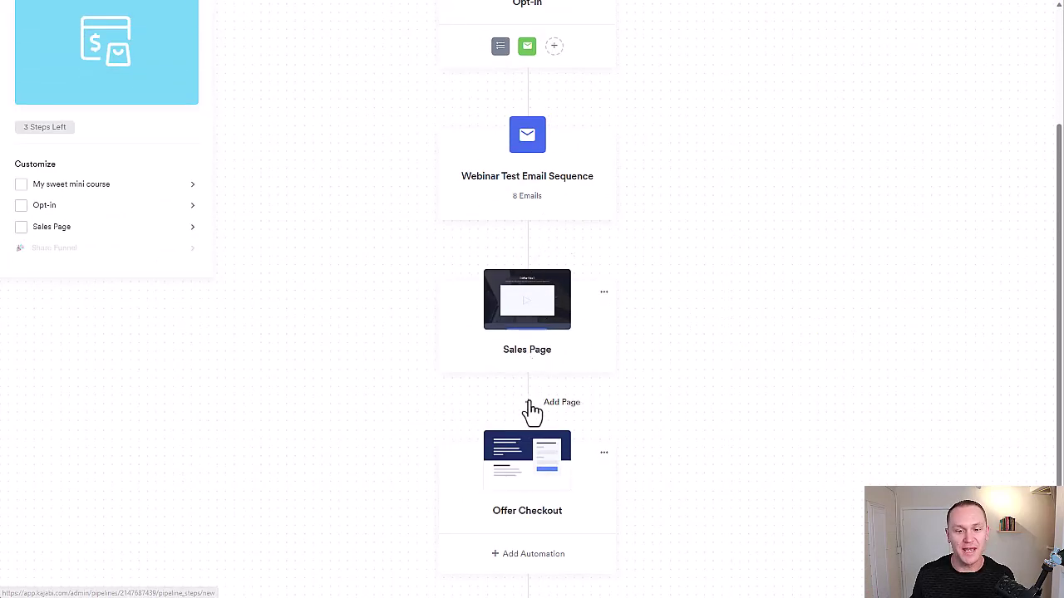
scroll(529, 264, "up", 1)
scroll(565, 283, "up", 1)
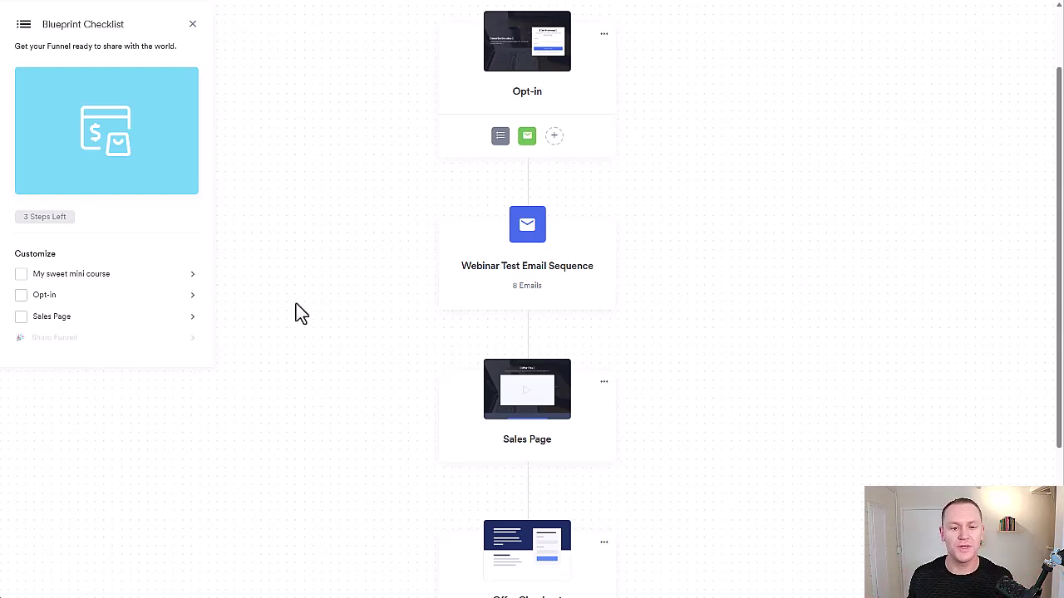
mouse_move(533, 352)
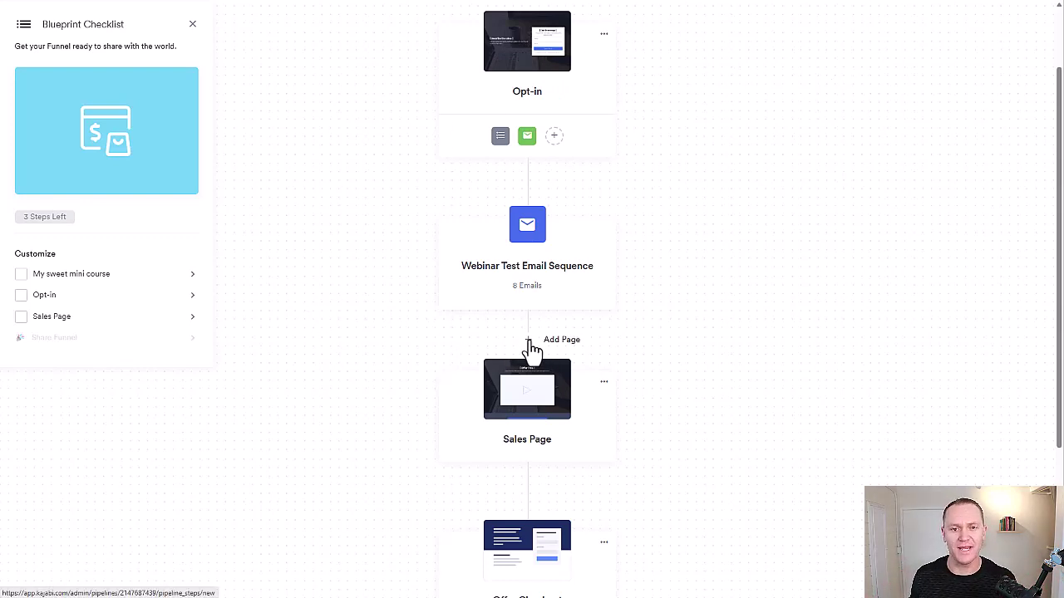
left_click(530, 345)
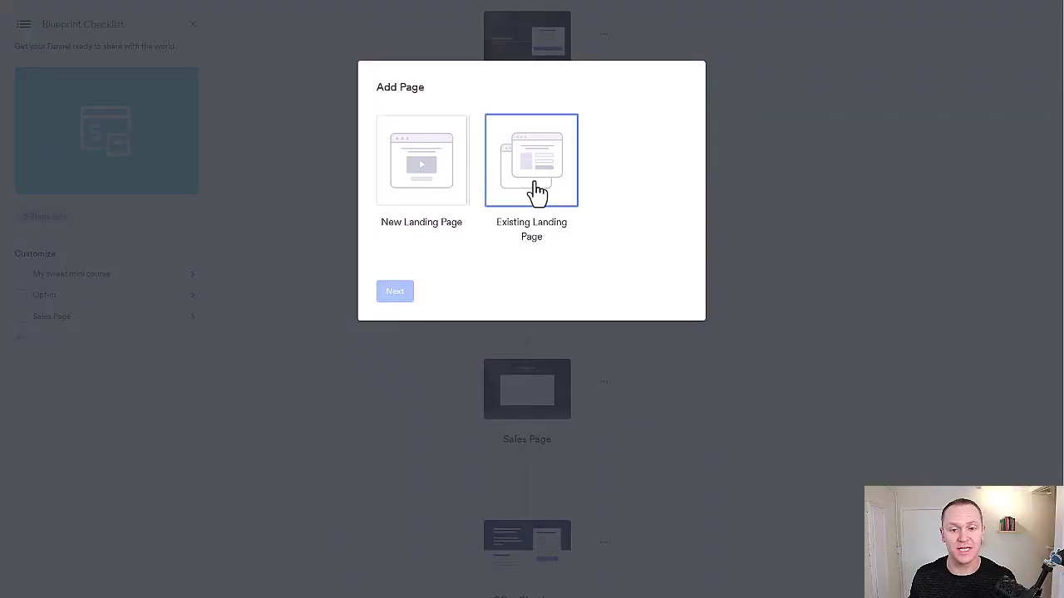
left_click(412, 193)
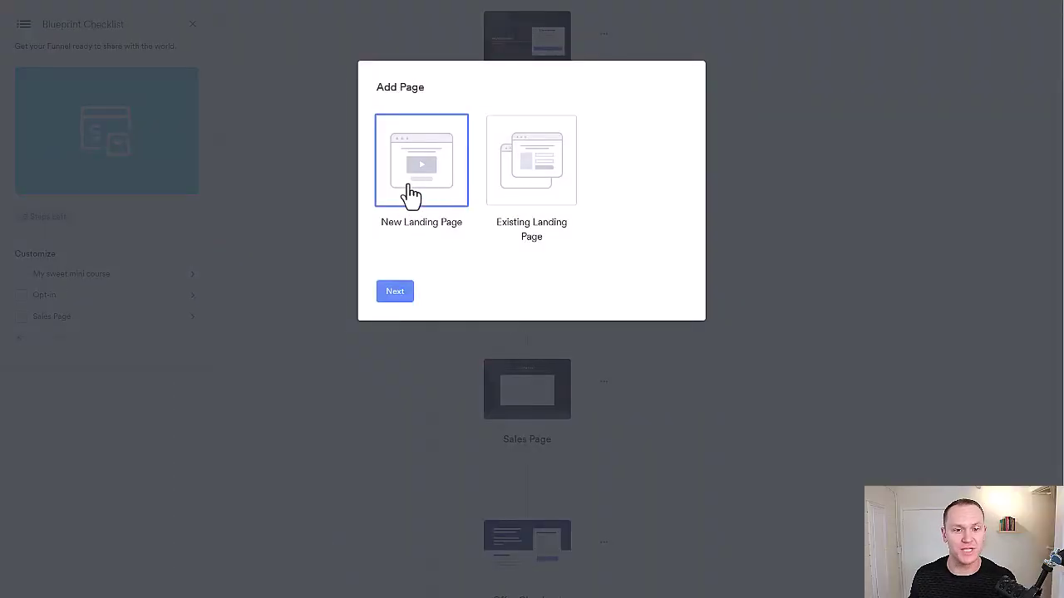
left_click(392, 292)
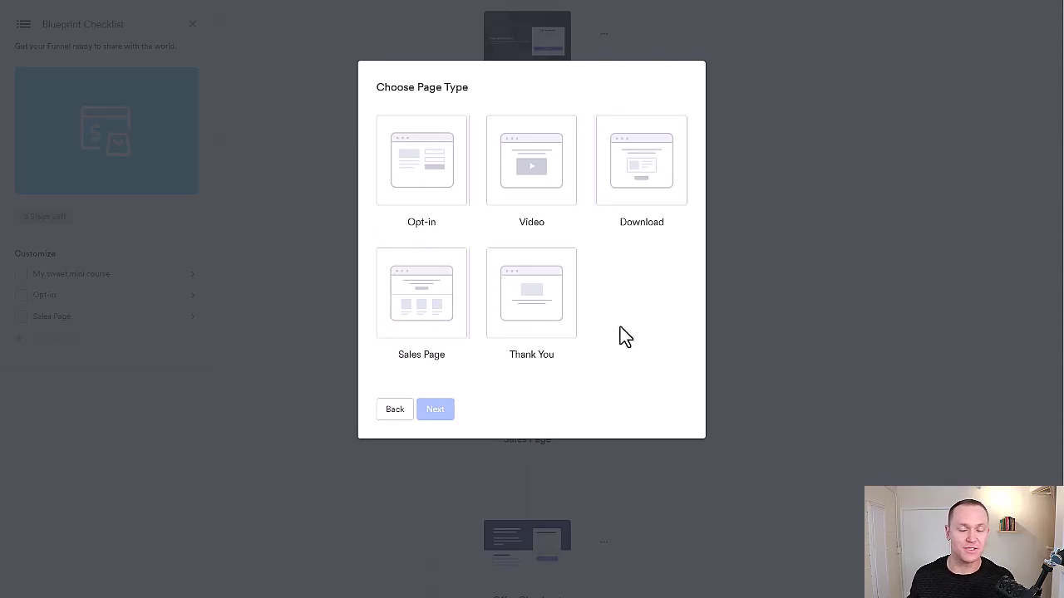
left_click(529, 187)
left_click(434, 408)
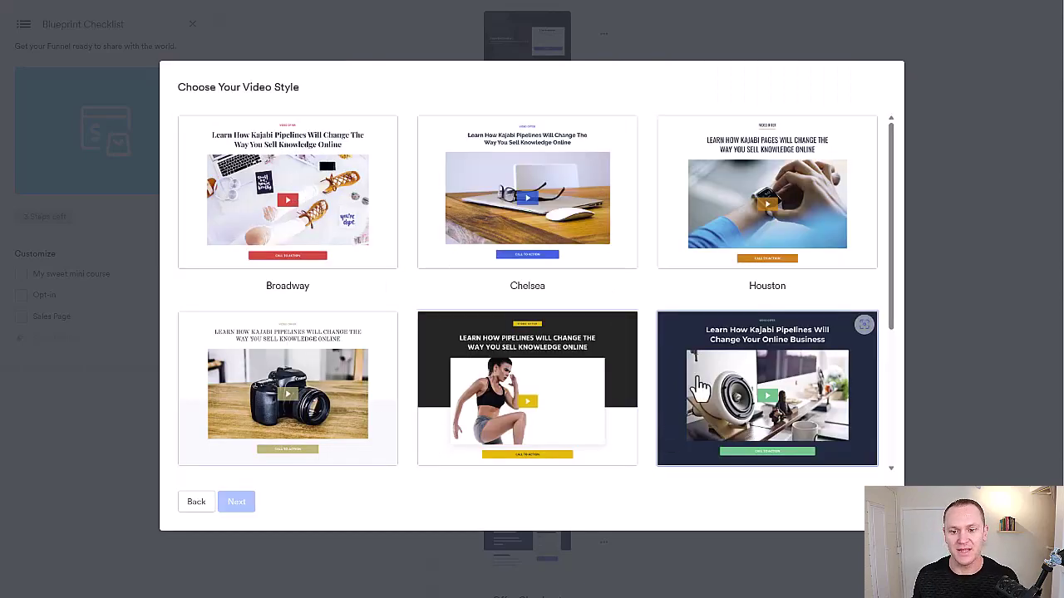
- Choose the Chelsea video style for the new landing page
scroll(697, 357, "down", 3)
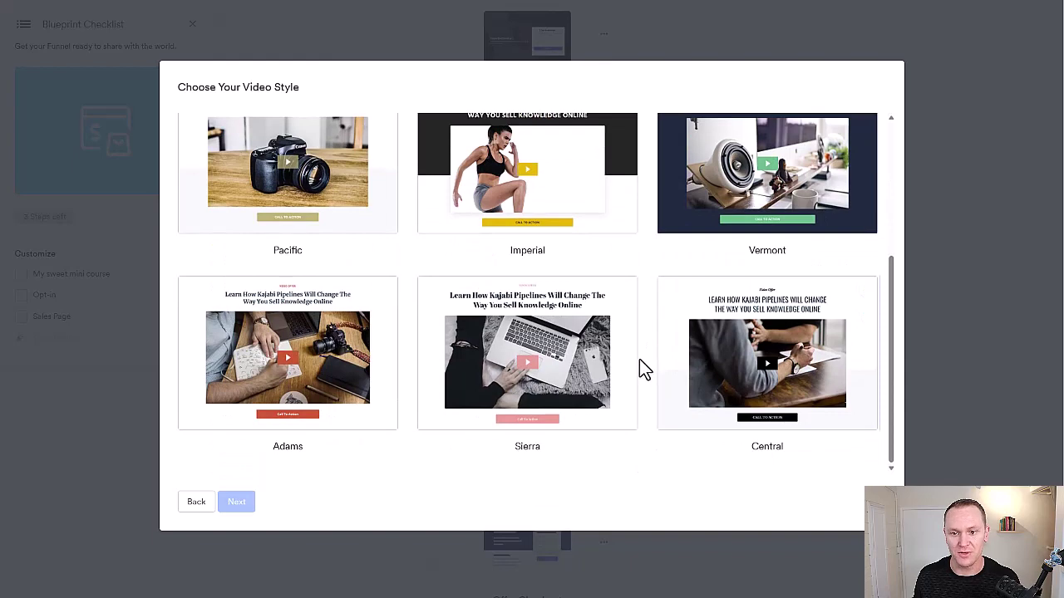
scroll(641, 368, "up", 3)
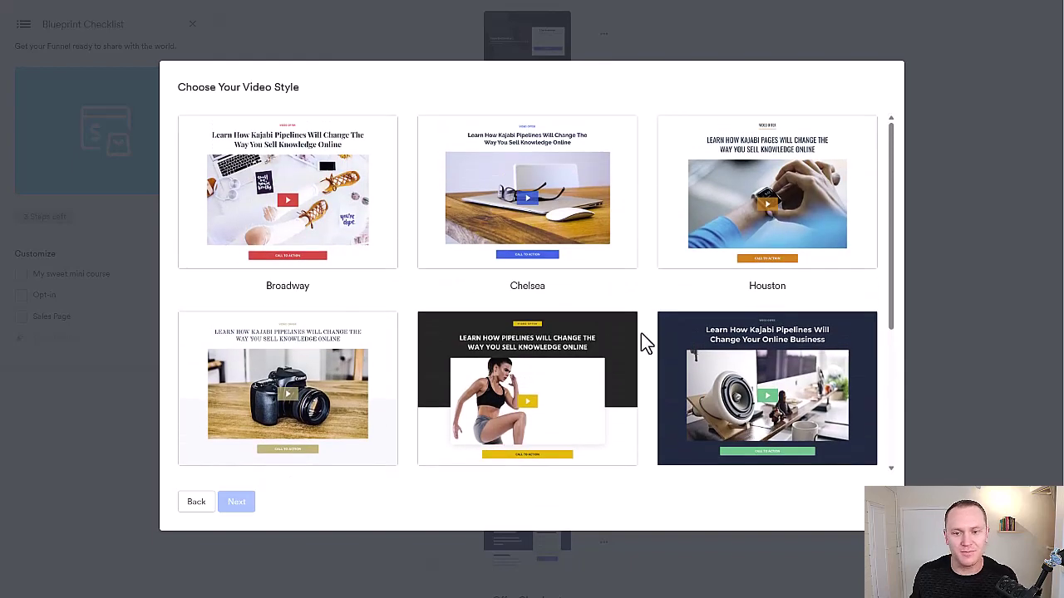
scroll(642, 333, "down", 3)
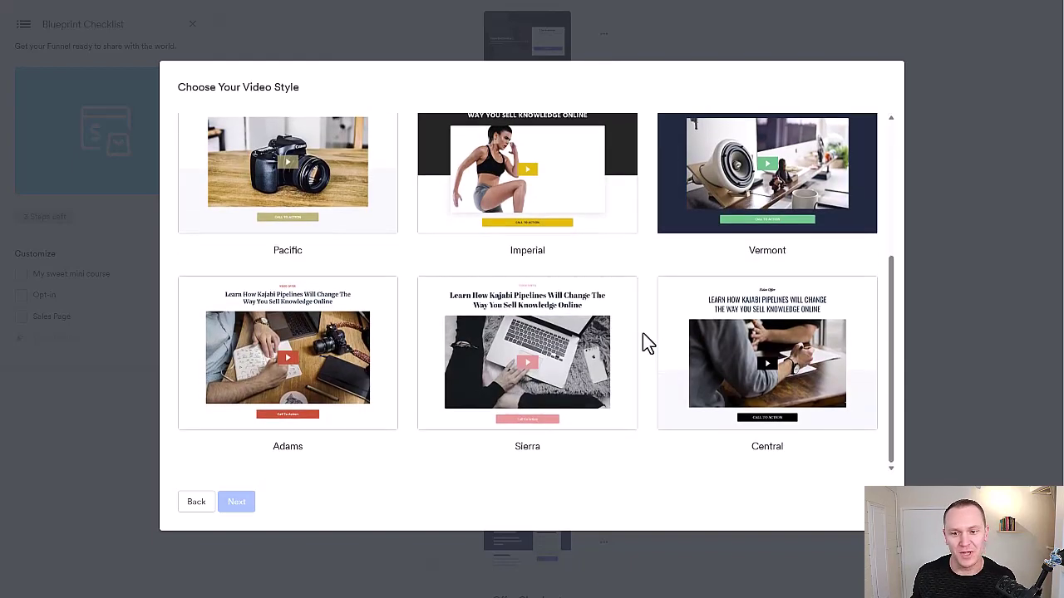
scroll(643, 334, "up", 3)
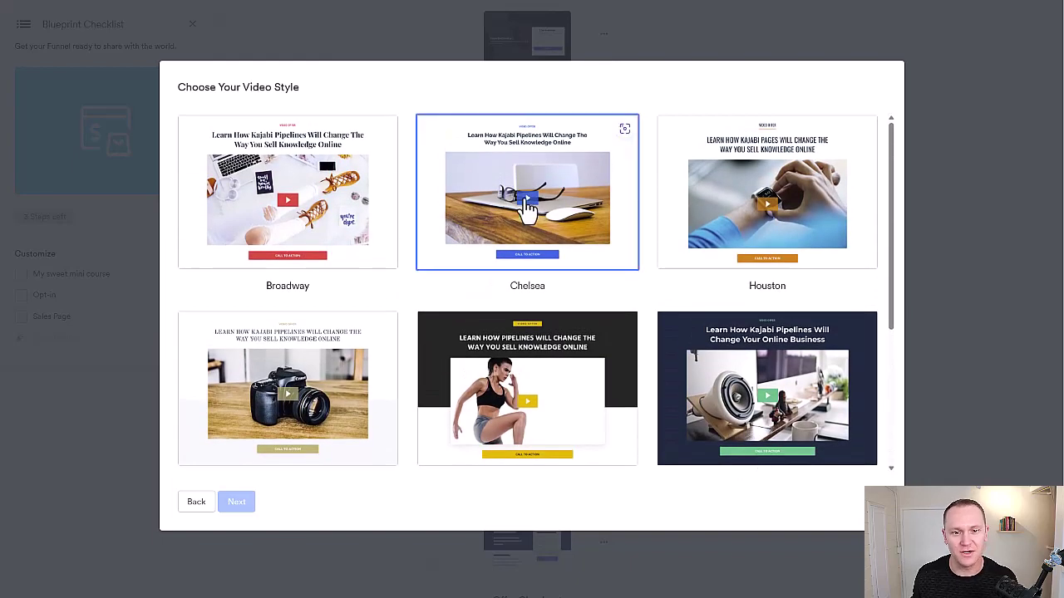
left_click(525, 207)
left_click(237, 503)
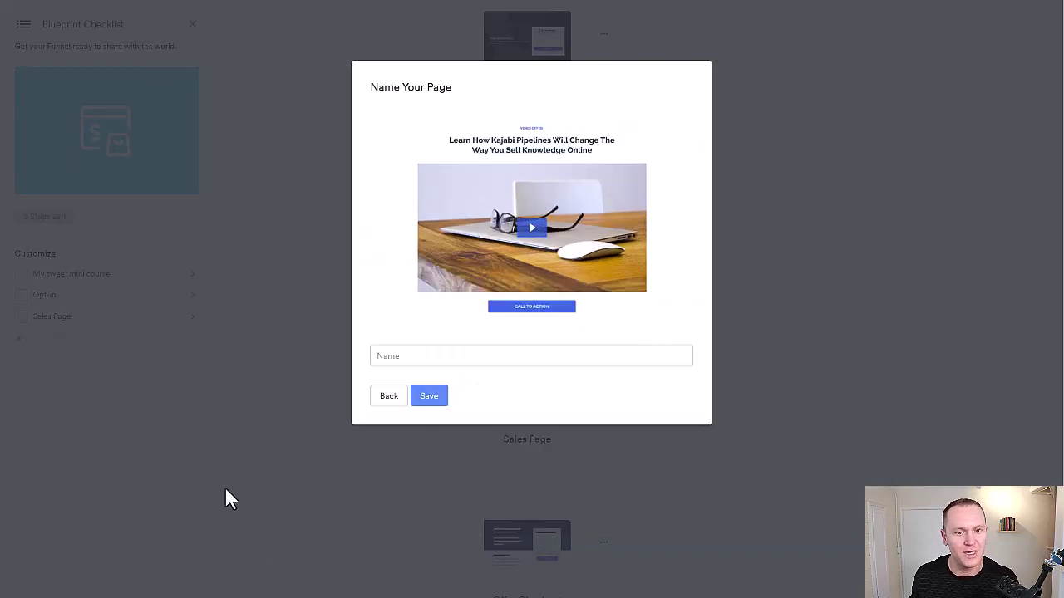
- Name the new video page "Webinar Page" and save it to the funnel
left_click(406, 358)
type("W")
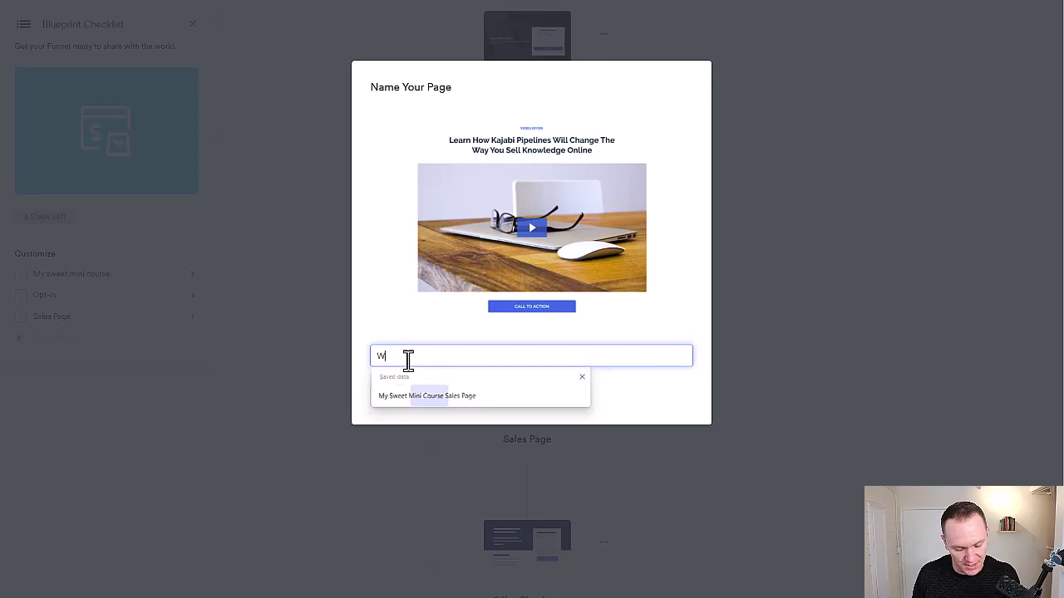
type("ebinar Page")
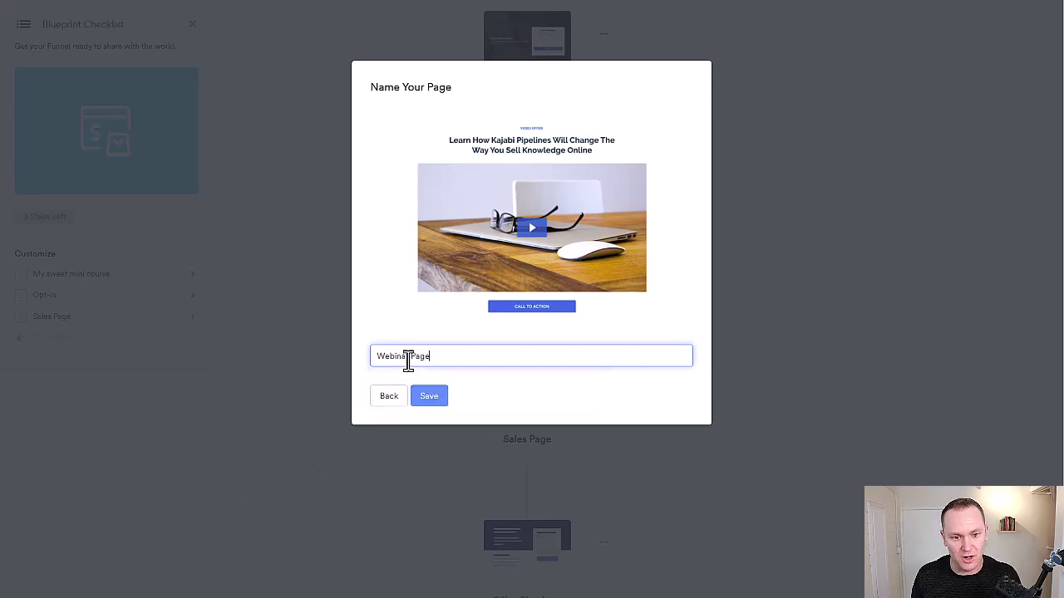
left_click(420, 396)
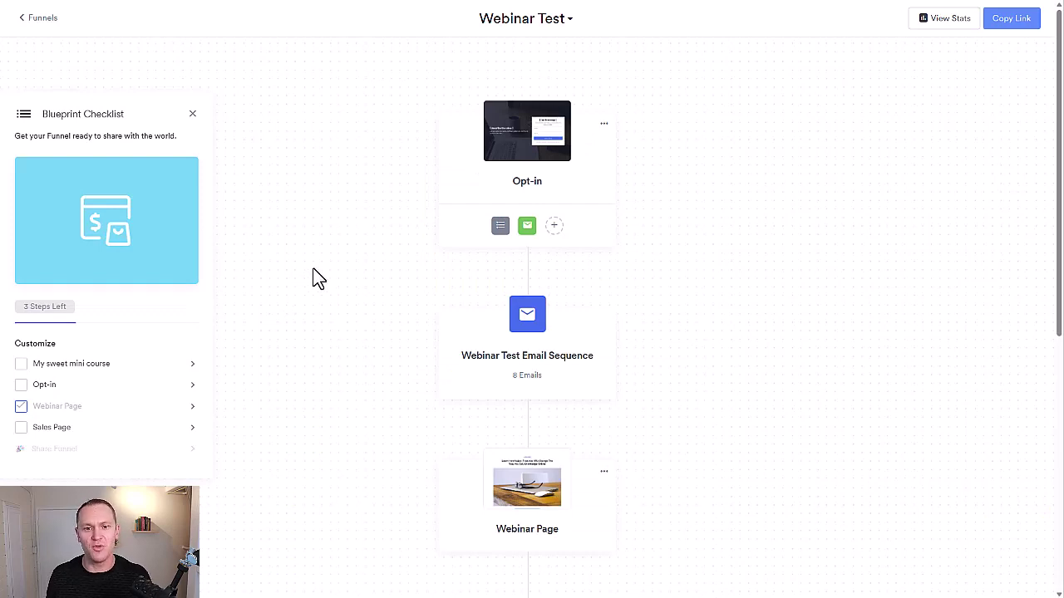
- Look over the funnel's pages and open the Opt-in page for editing
mouse_move(532, 139)
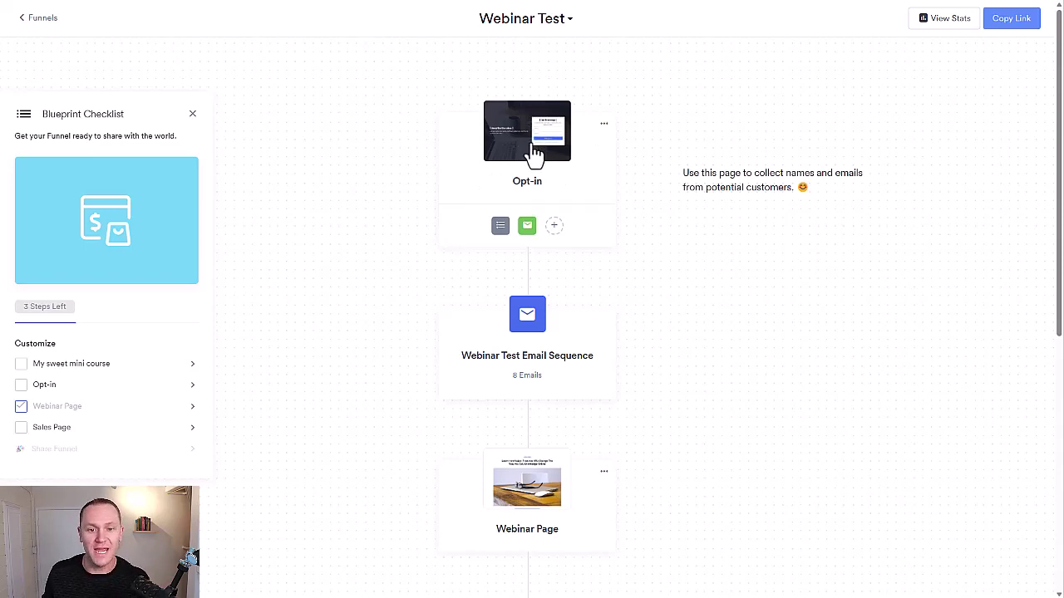
scroll(535, 154, "down", 2)
scroll(534, 153, "up", 2)
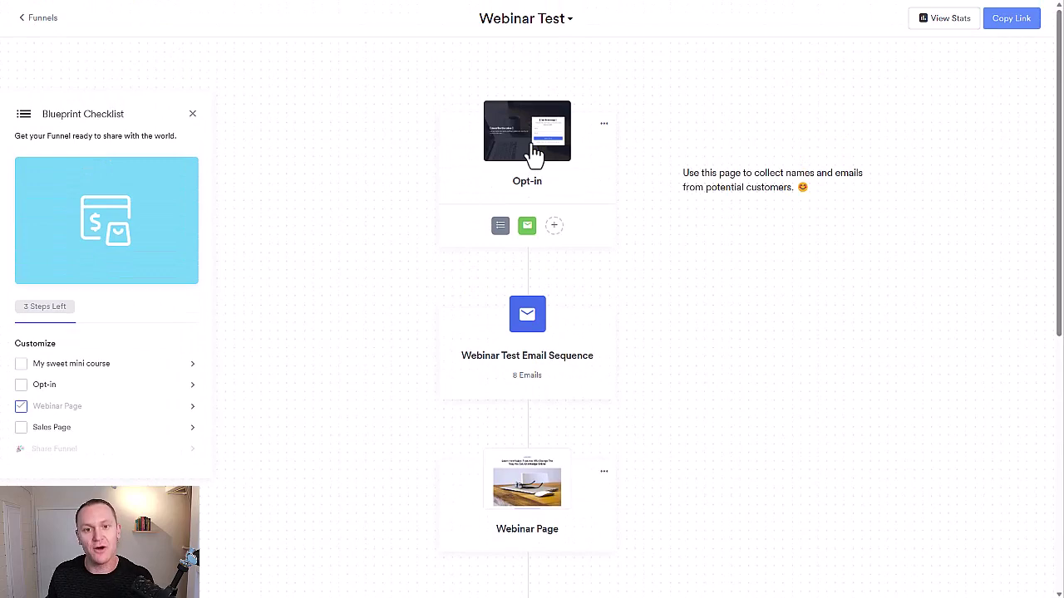
scroll(534, 159, "down", 3)
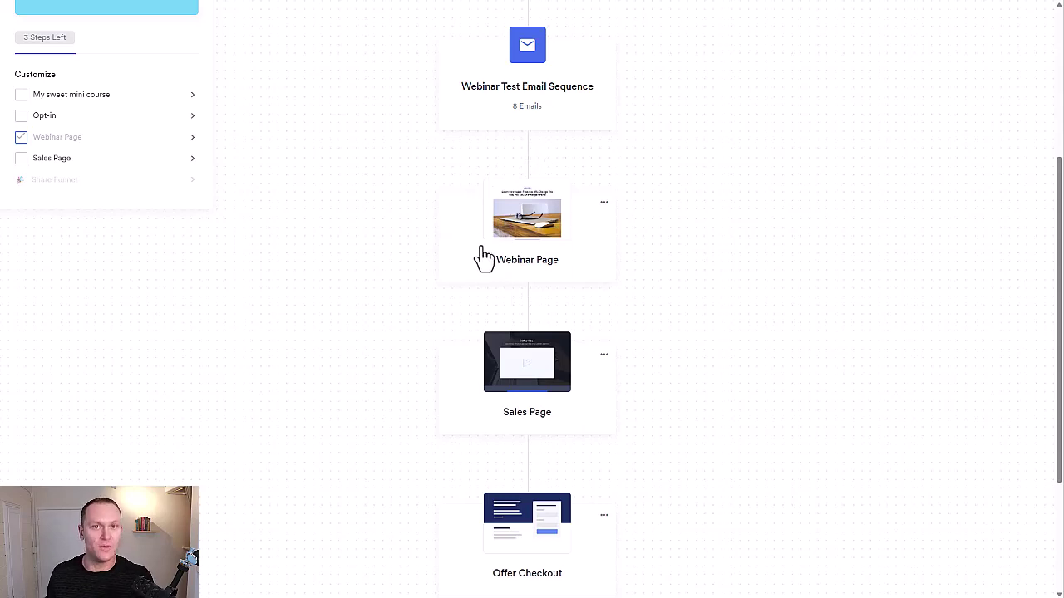
scroll(484, 257, "down", 2)
scroll(518, 158, "up", 5)
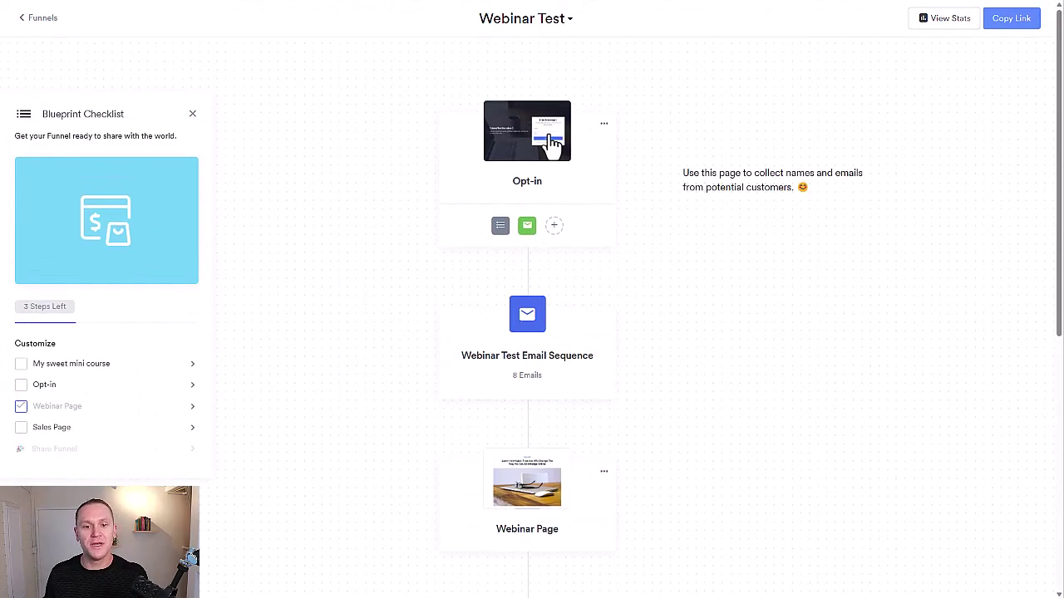
left_click(553, 141)
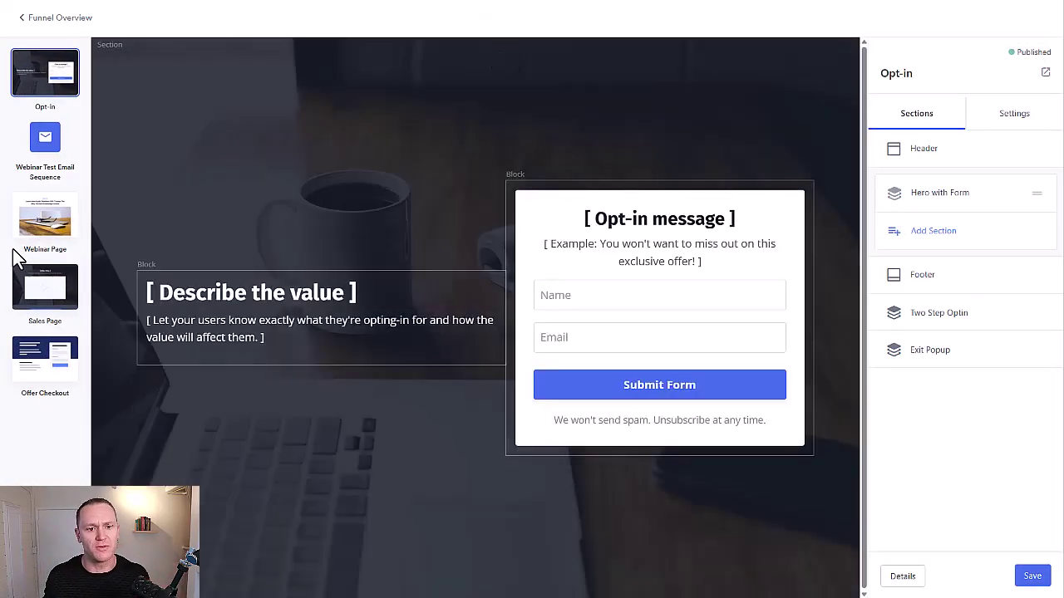
- Open the opt-in page's value description text block and examine its placeholder text
left_click(309, 292)
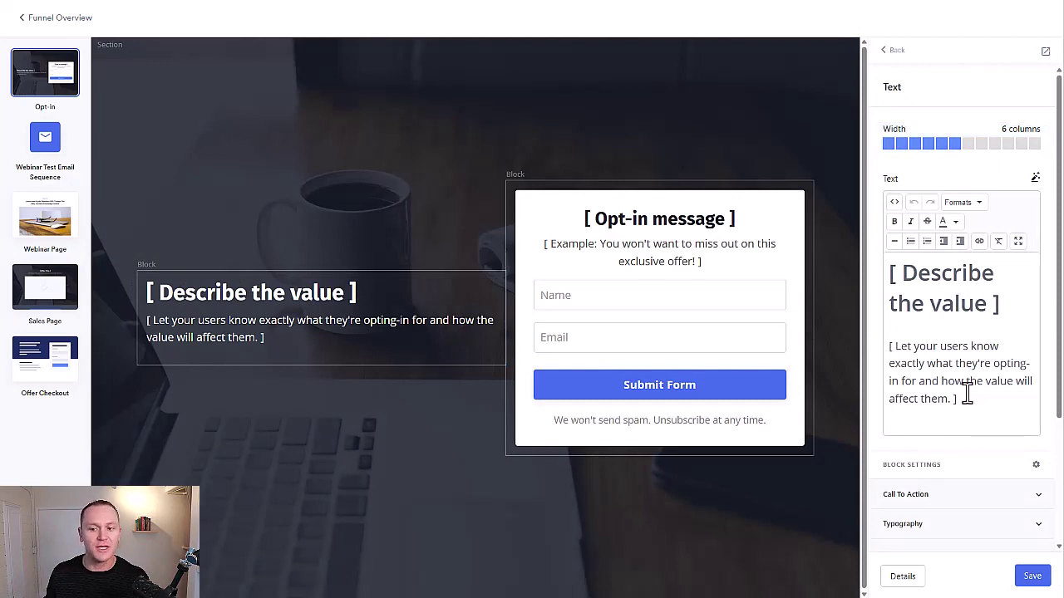
left_click_drag(948, 399, 895, 347)
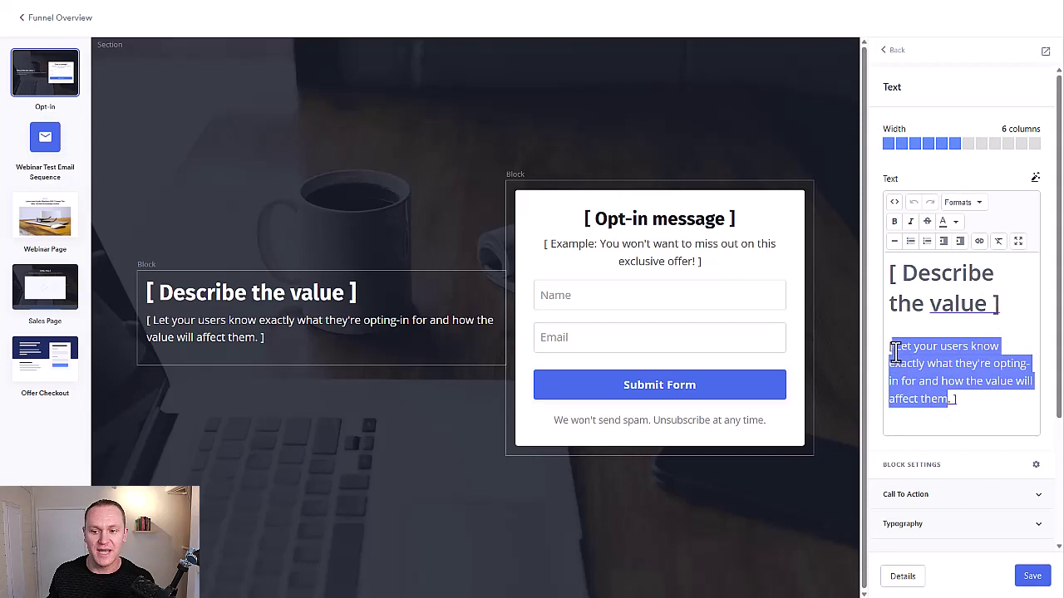
left_click(1019, 421)
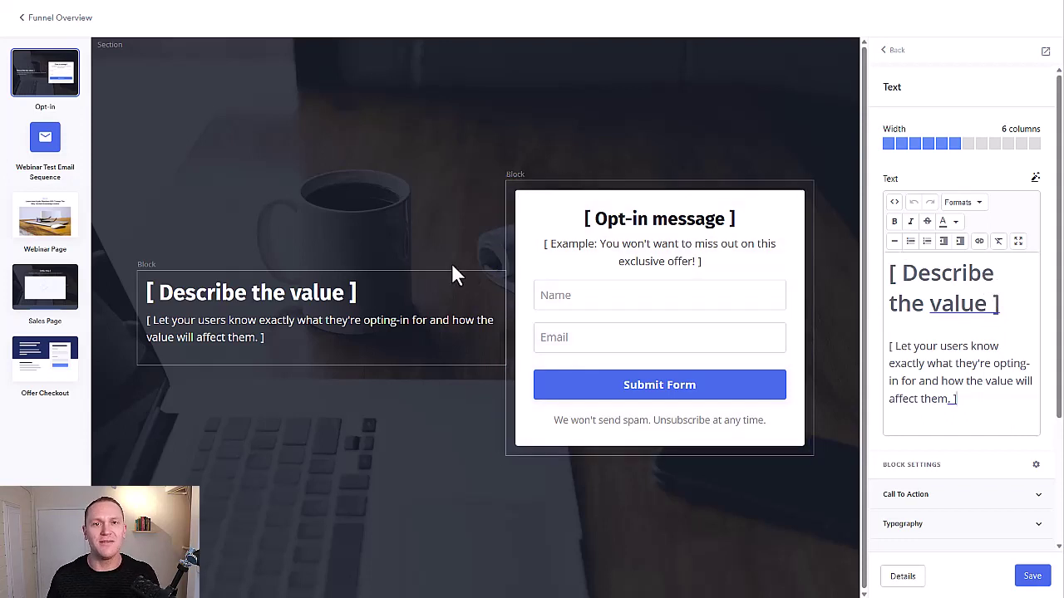
- Open the opt-in form's button settings and set the submit button's text color to light green
left_click(632, 389)
scroll(939, 329, "down", 2)
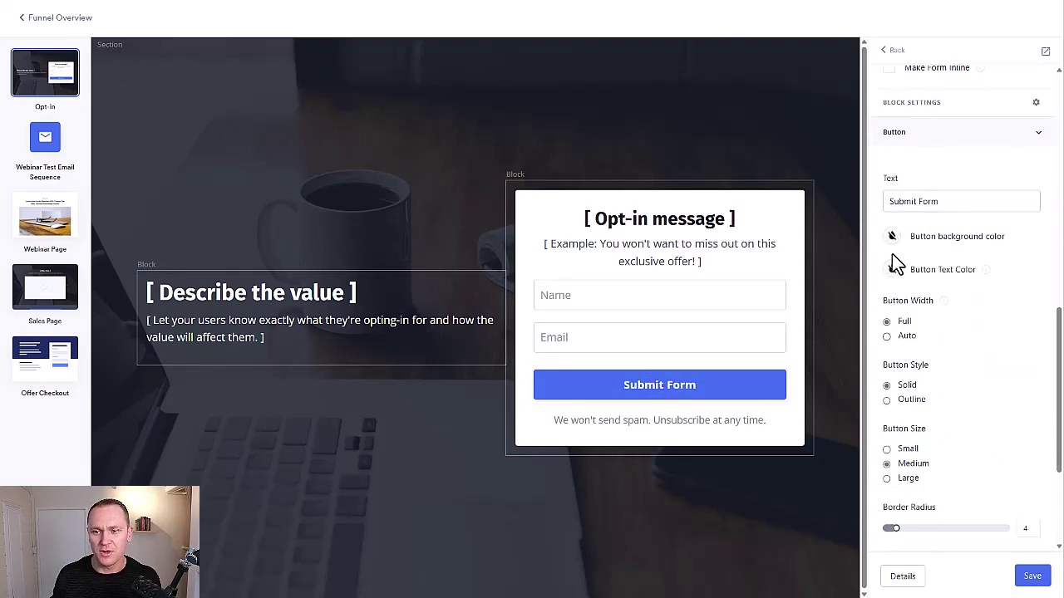
left_click(892, 270)
left_click(926, 300)
left_click(1022, 257)
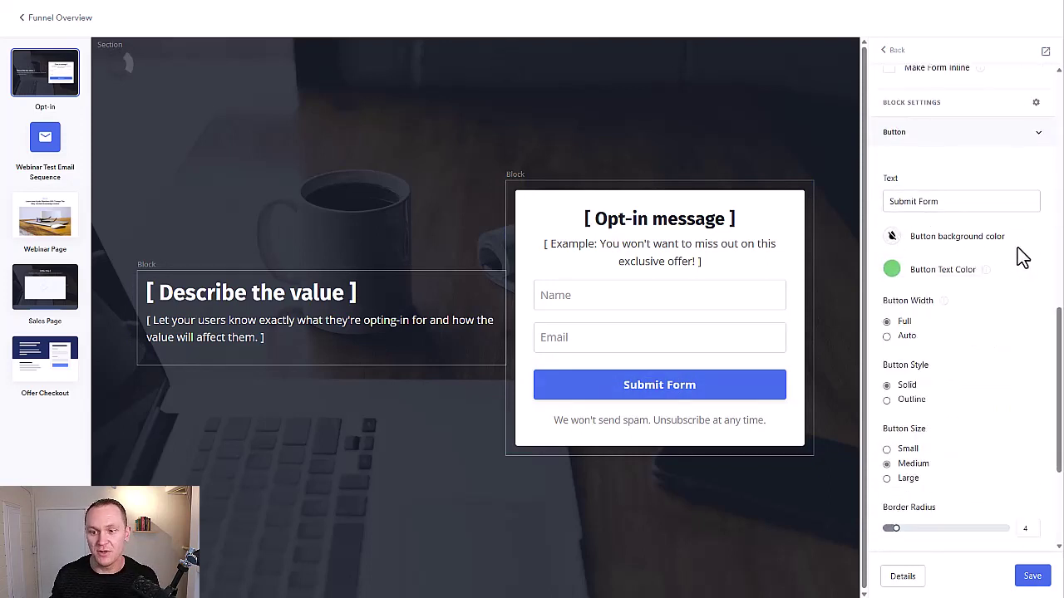
- Set the submit button's text color to white and its background color to light green, and save the page
left_click(891, 269)
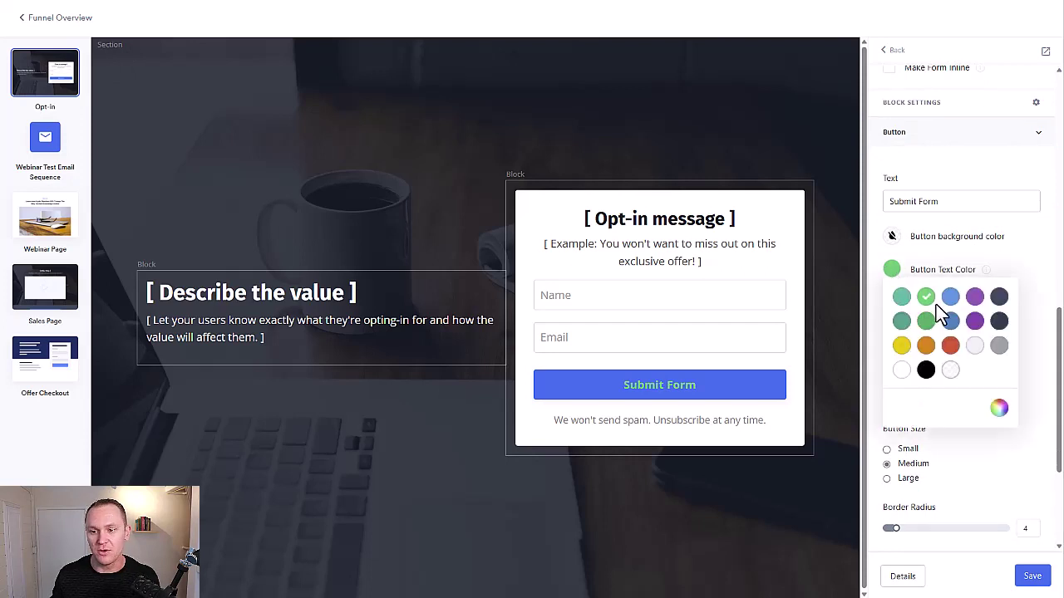
left_click(892, 236)
left_click(926, 264)
left_click(1034, 247)
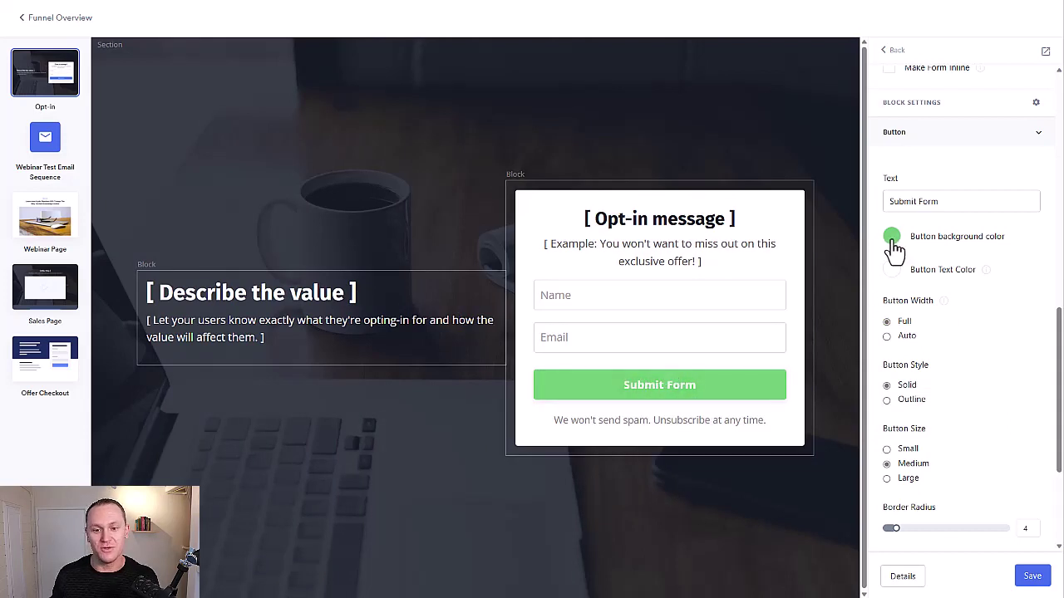
left_click(1024, 574)
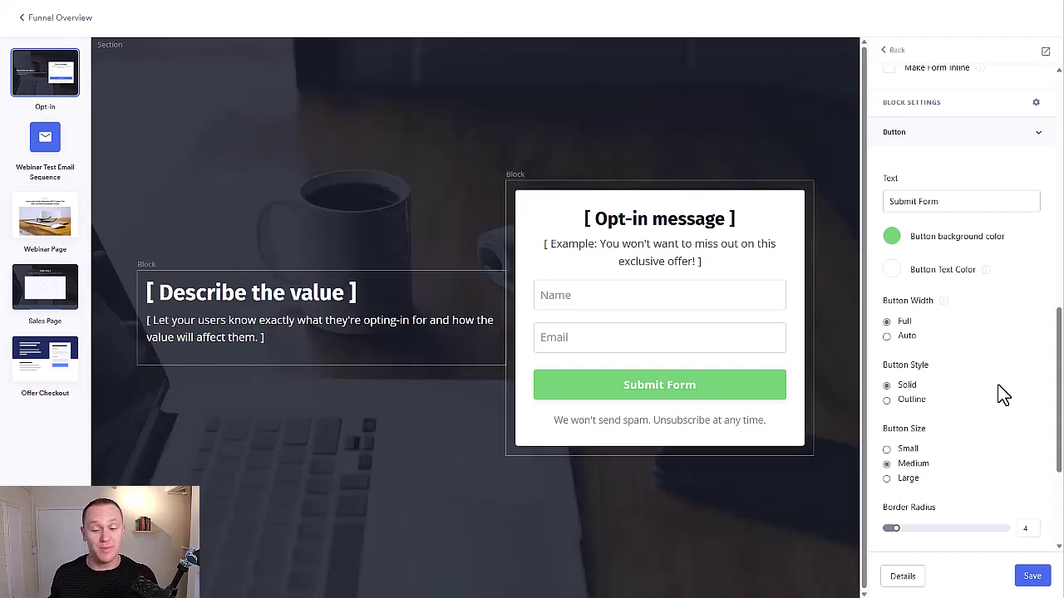
- Open the opt-in page's details and set its title to "Free Webinar or Workshop"
left_click(905, 582)
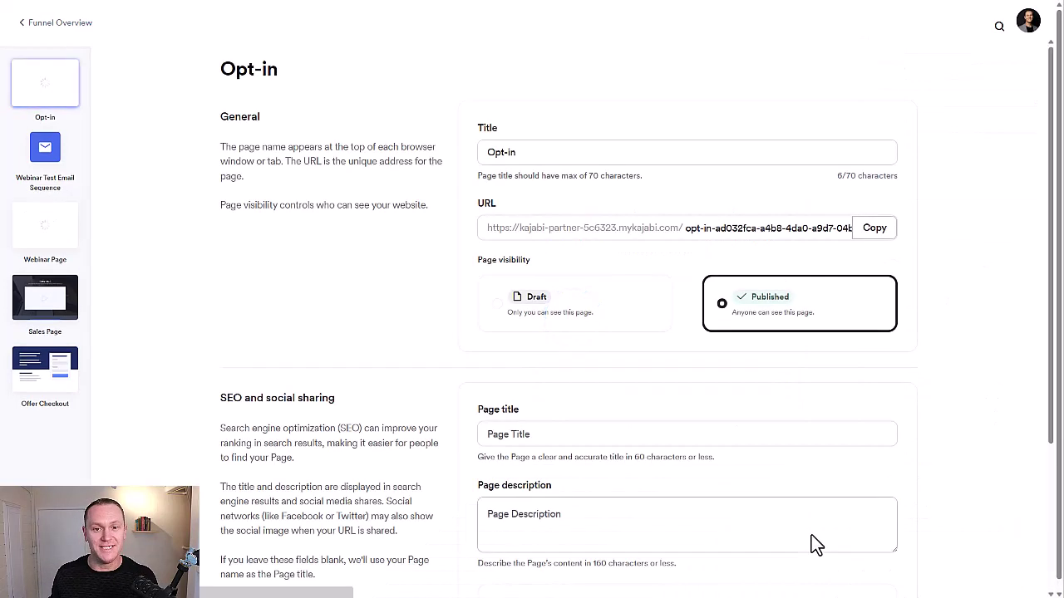
left_click(530, 152)
left_click_drag(530, 152, 463, 161)
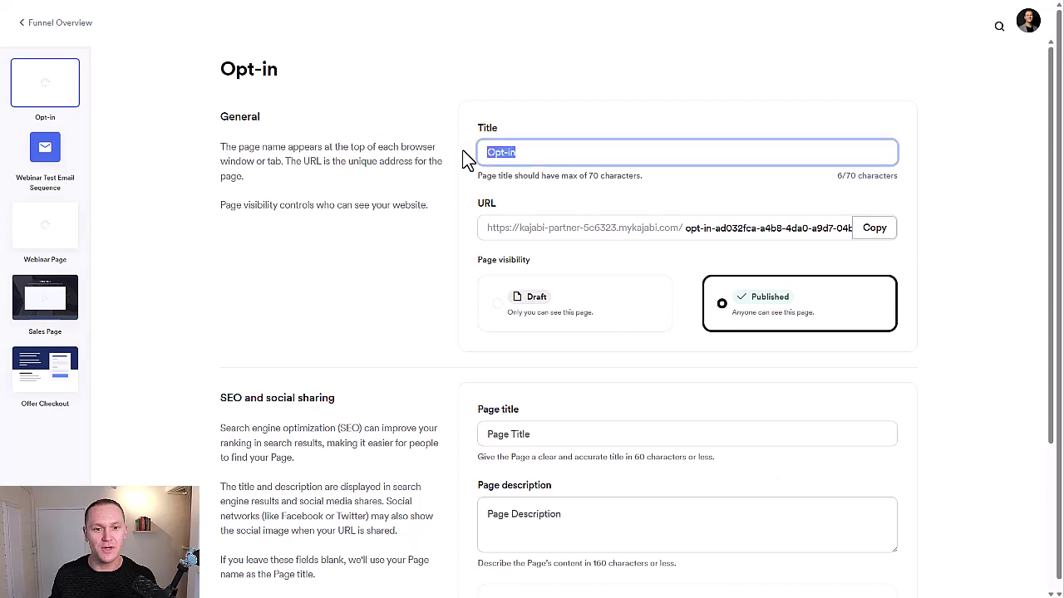
type("Free ")
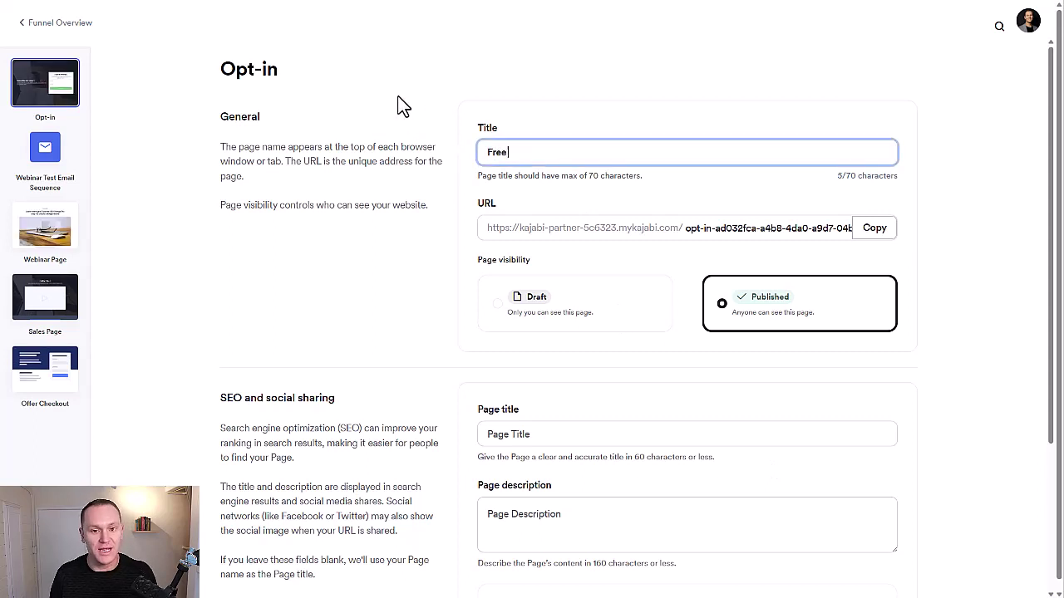
type("Webinar or")
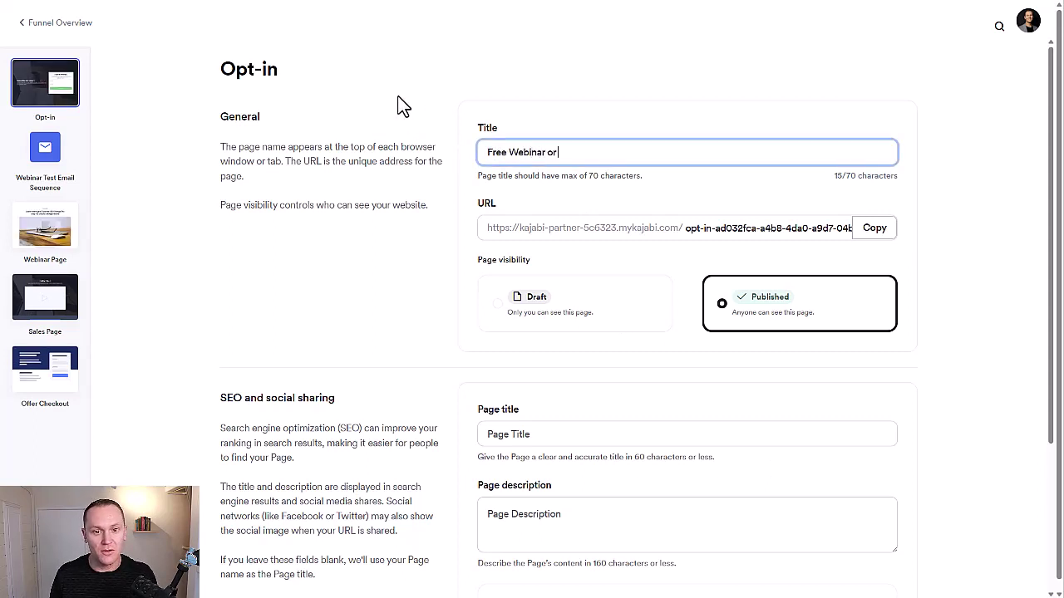
type(" Workshop")
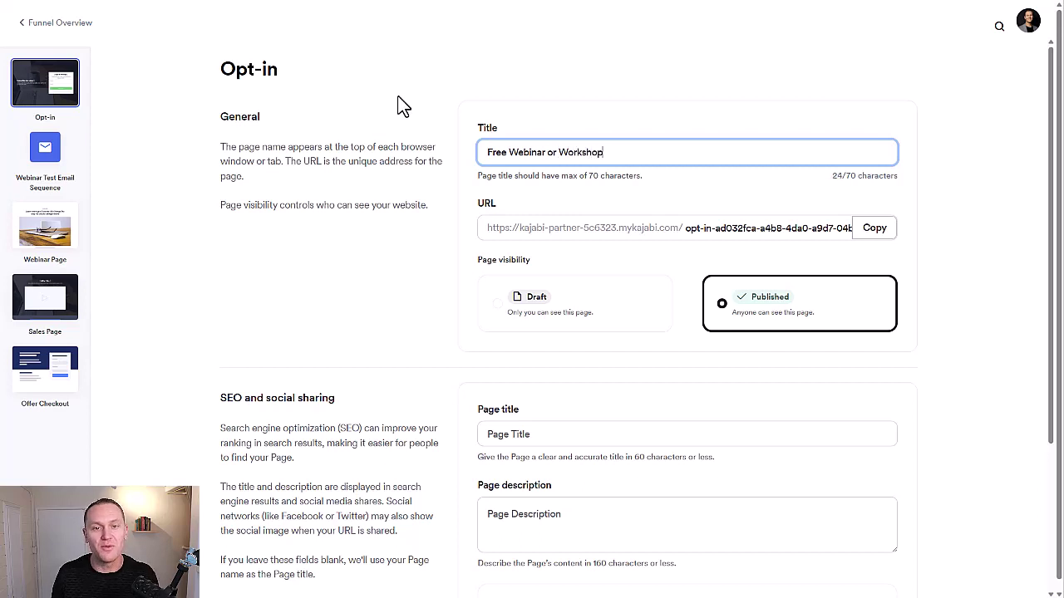
- Replace the generated ending of the page's URL with "workshop"
left_click_drag(691, 229, 972, 241)
key("BackSpace")
type("workshop")
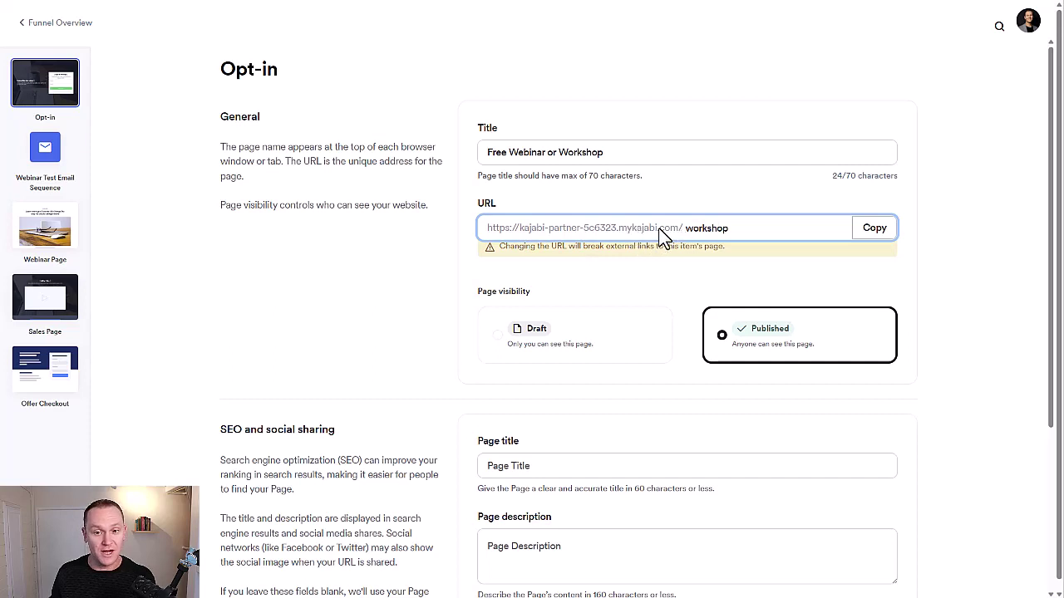
left_click_drag(727, 231, 664, 239)
left_click(430, 269)
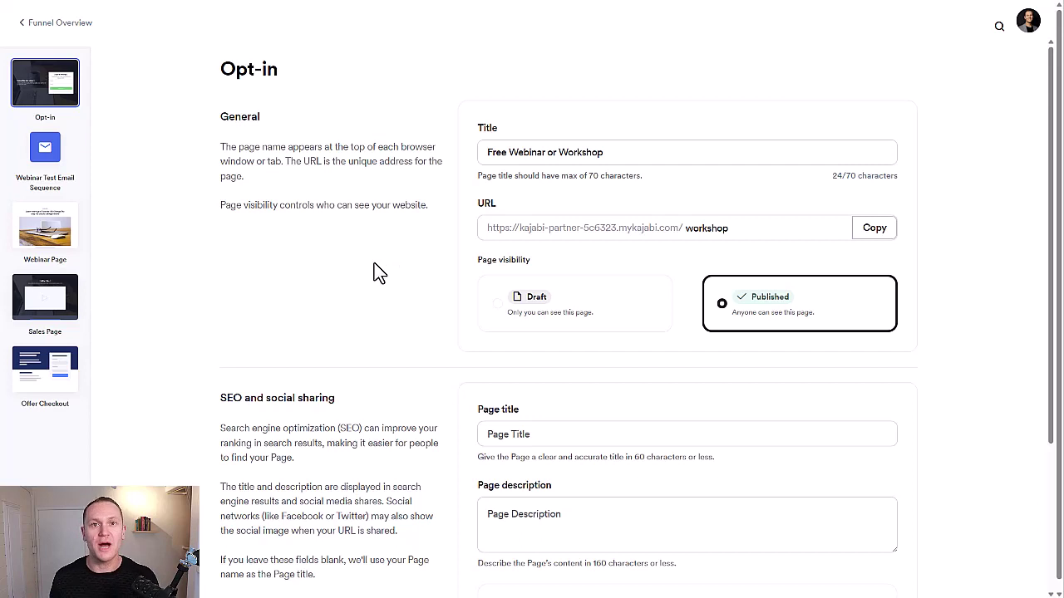
- Examine the domain part and the custom ending of the page's URL
left_click(519, 230)
left_click_drag(520, 229, 682, 242)
left_click(683, 241)
left_click(757, 221)
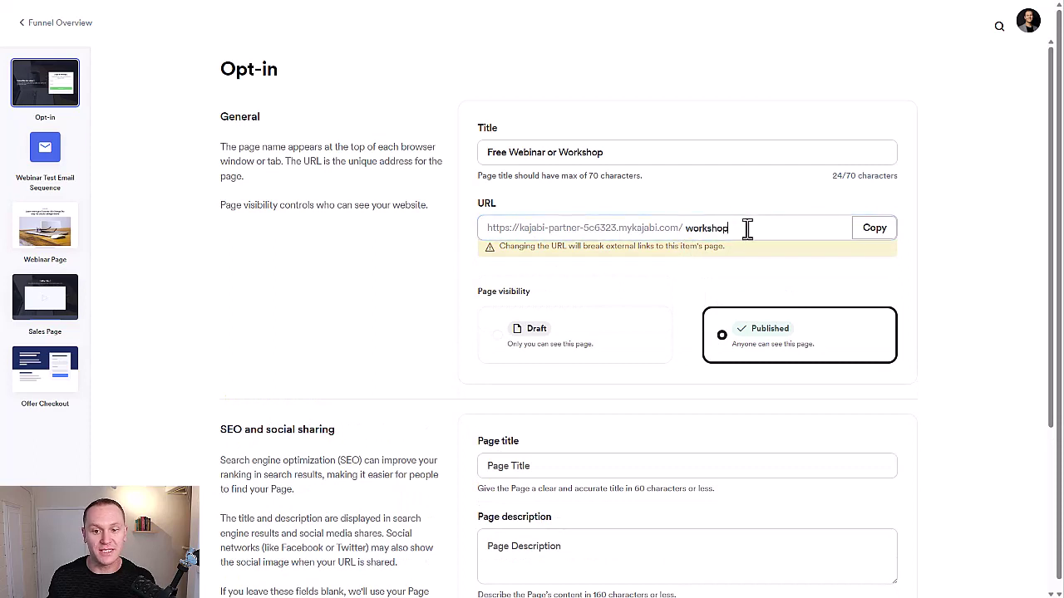
double_click(735, 231)
left_click(748, 224)
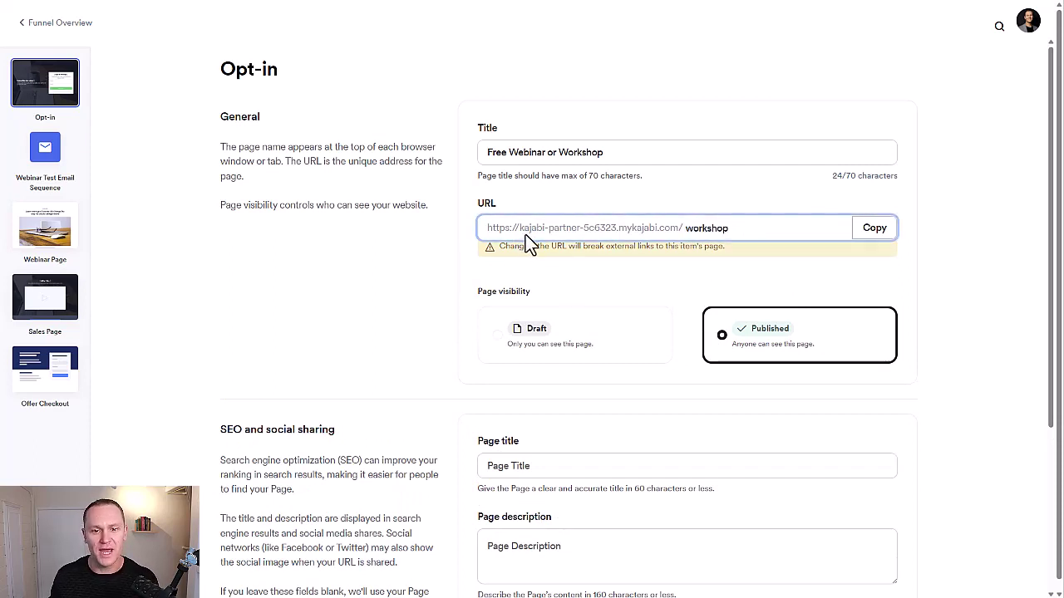
mouse_move(521, 229)
left_mouse_down()
mouse_move(677, 229)
mouse_move(509, 235)
left_mouse_up()
left_click(681, 237)
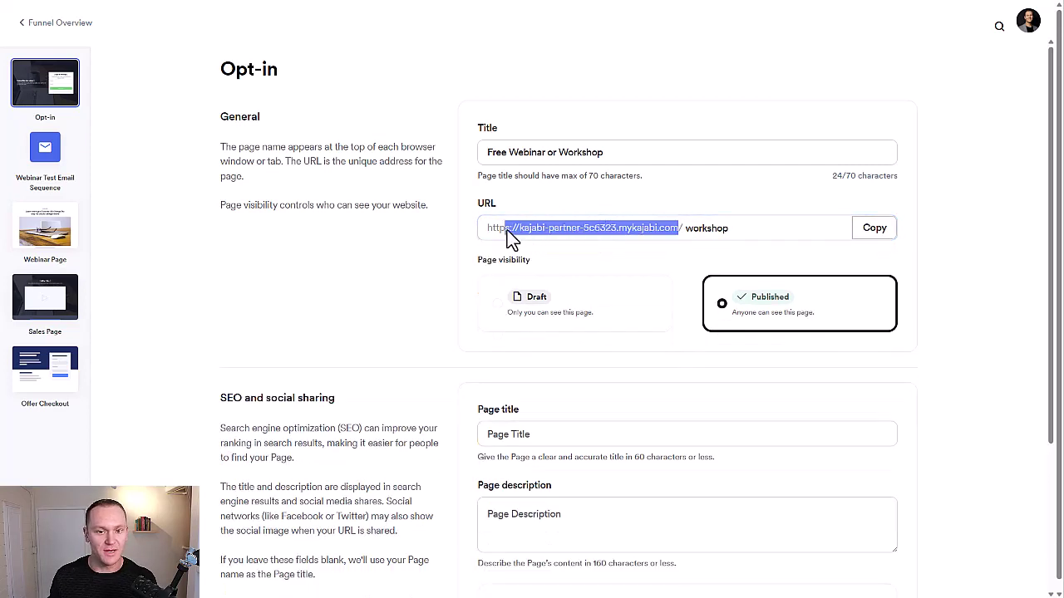
left_click(517, 230)
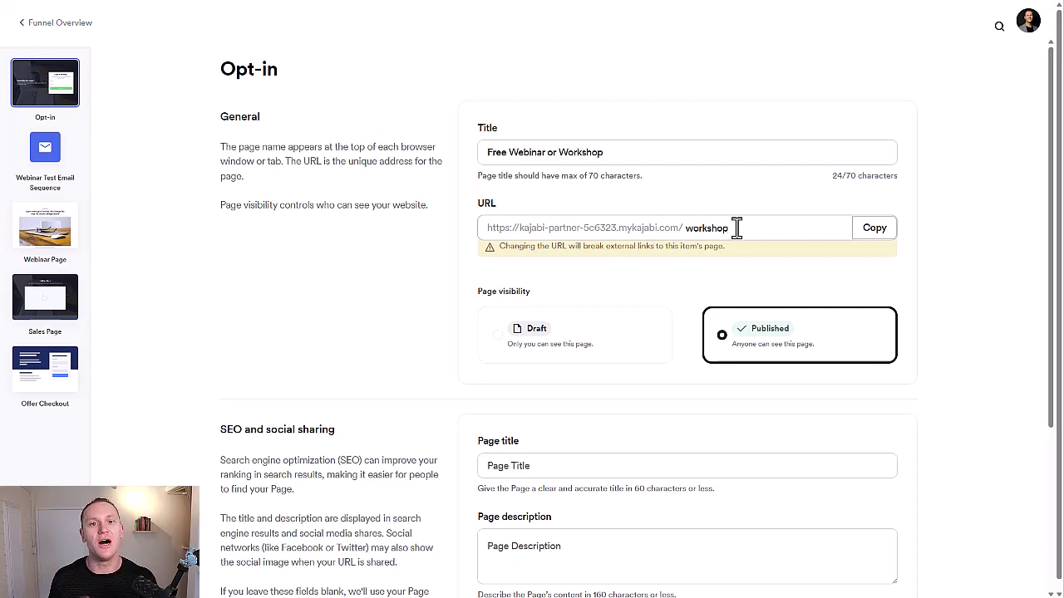
left_click(736, 228)
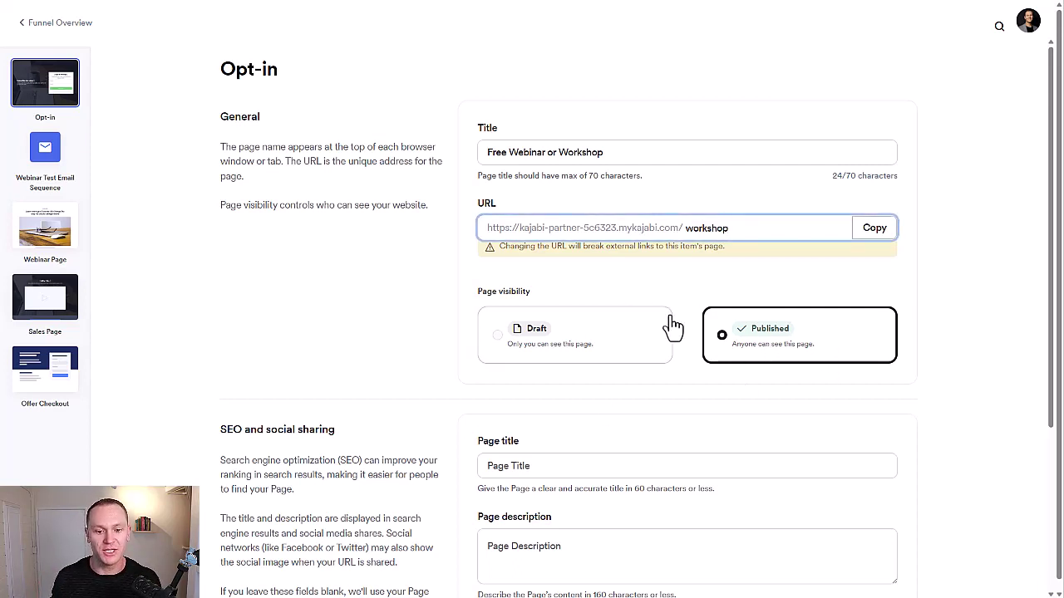
- Check the page's visibility and search settings, save the updated details, and return to the funnel overview
scroll(672, 328, "down", 1)
scroll(709, 289, "down", 2)
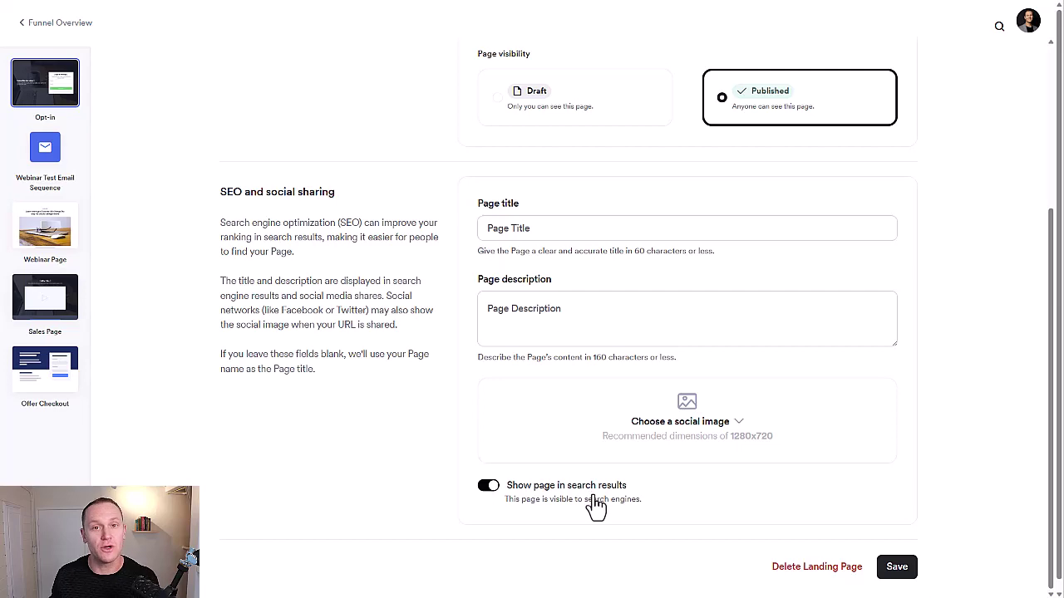
type("workshop")
left_click_drag(736, 229, 683, 229)
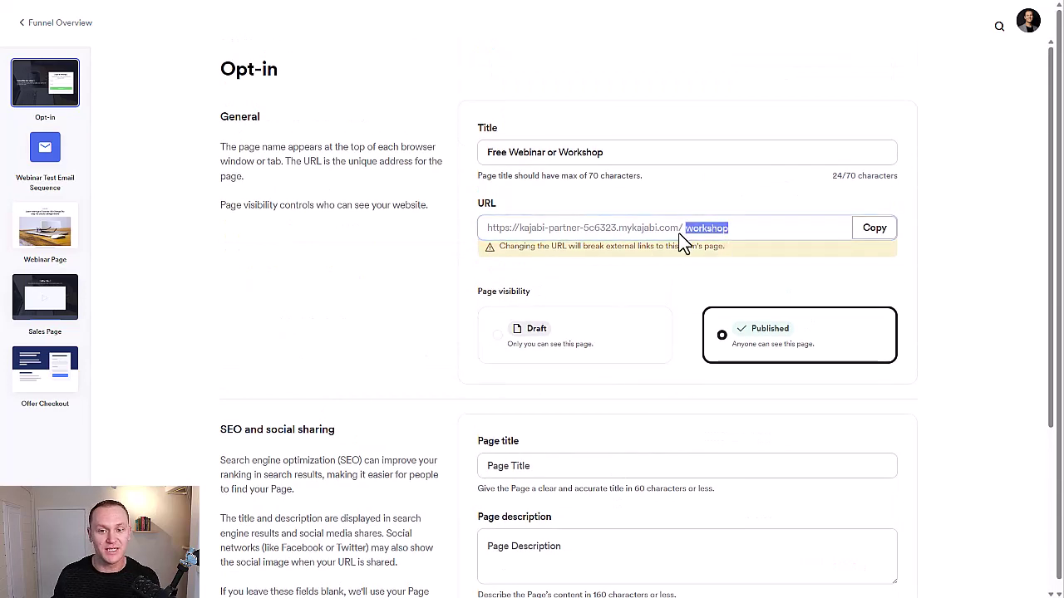
left_click(938, 296)
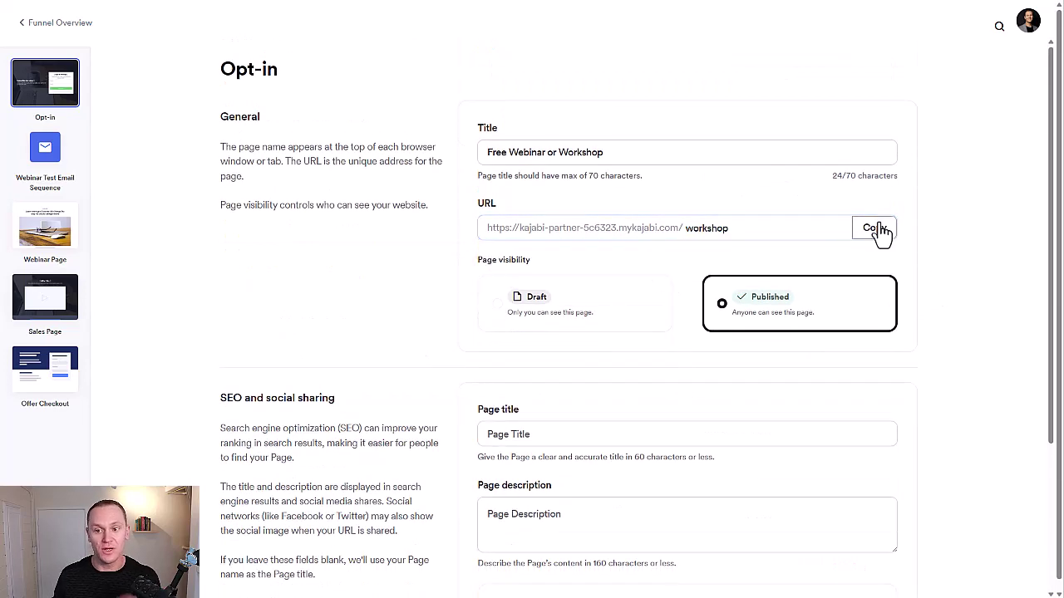
scroll(973, 258, "down", 3)
left_click(891, 572)
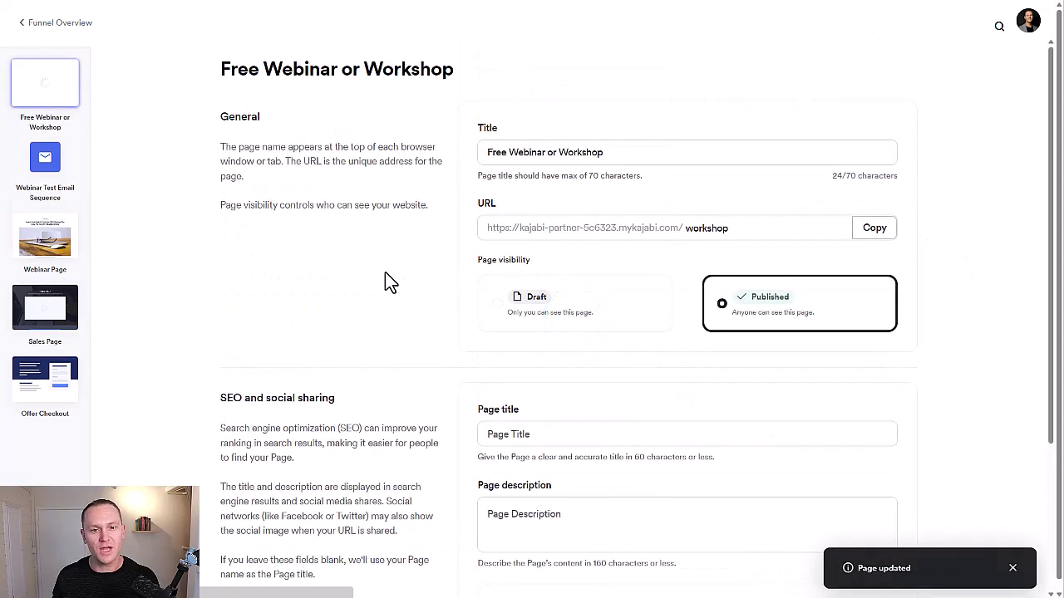
left_click(58, 23)
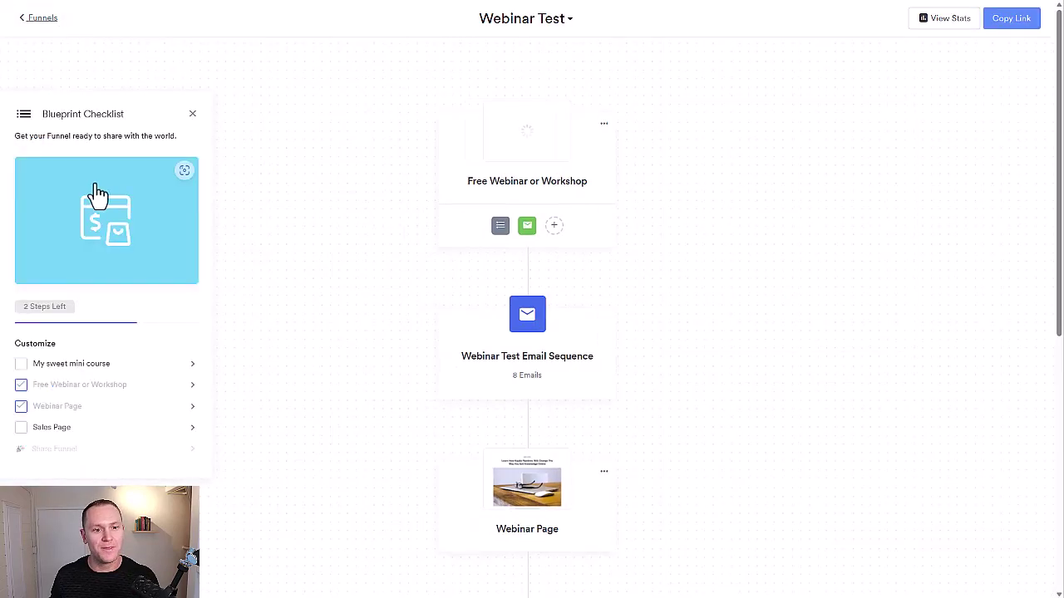
- Open the Introduction email from the Webinar Test Email Sequence for editing
left_click(545, 155)
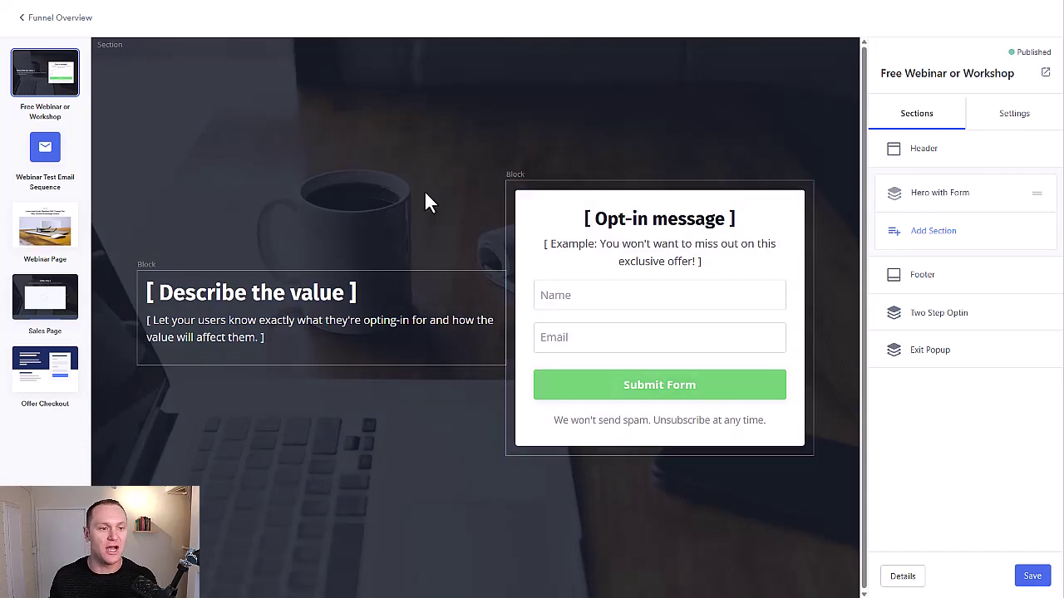
left_click(42, 161)
scroll(173, 207, "down", 2)
scroll(208, 193, "up", 1)
left_click(272, 162)
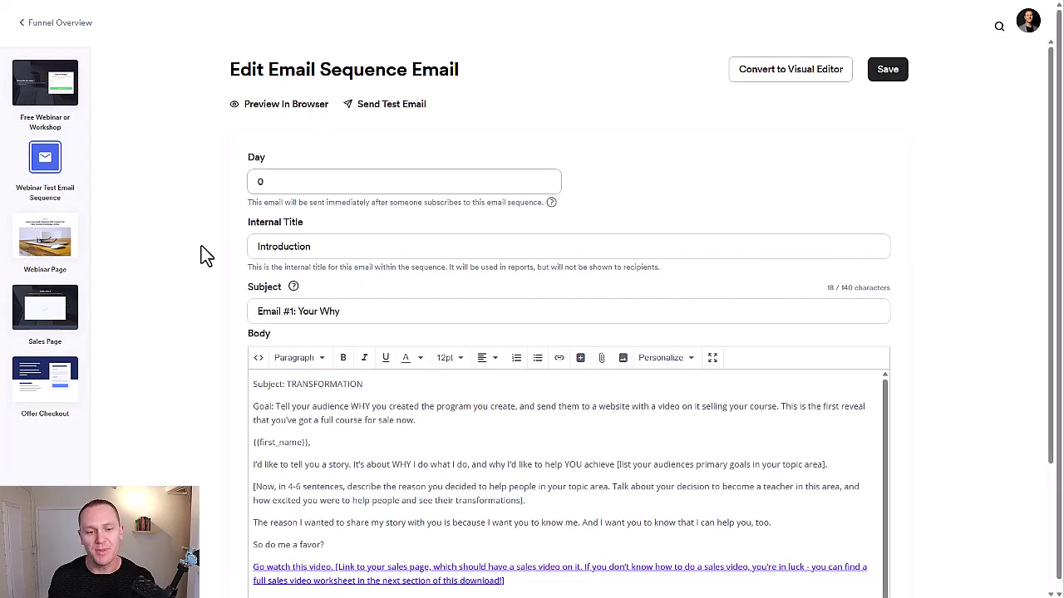
- Read through the template body text of the Introduction email
scroll(208, 250, "down", 2)
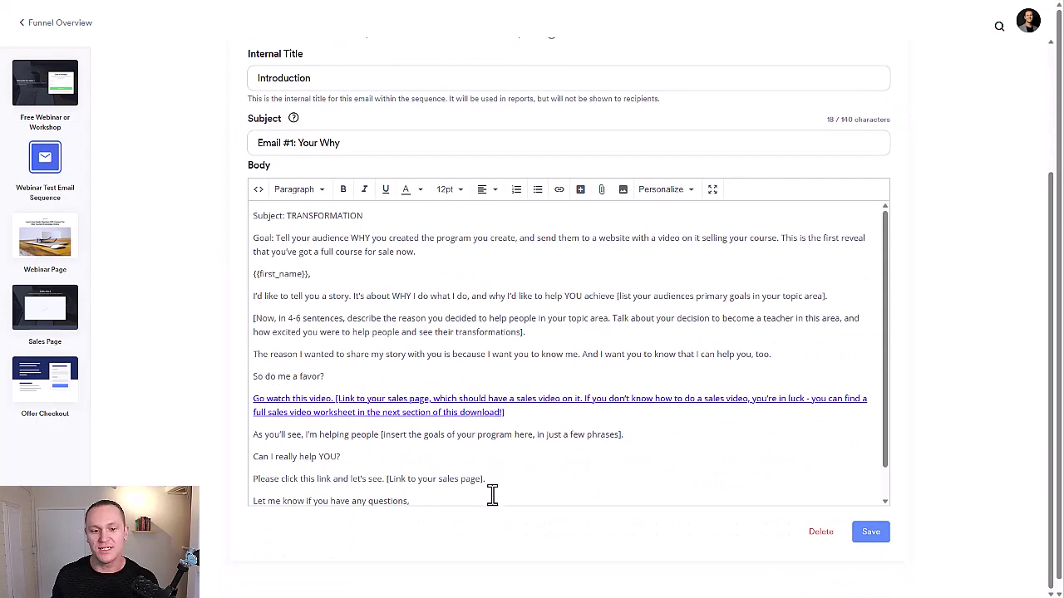
scroll(573, 406, "down", 1)
left_click_drag(306, 492, 272, 176)
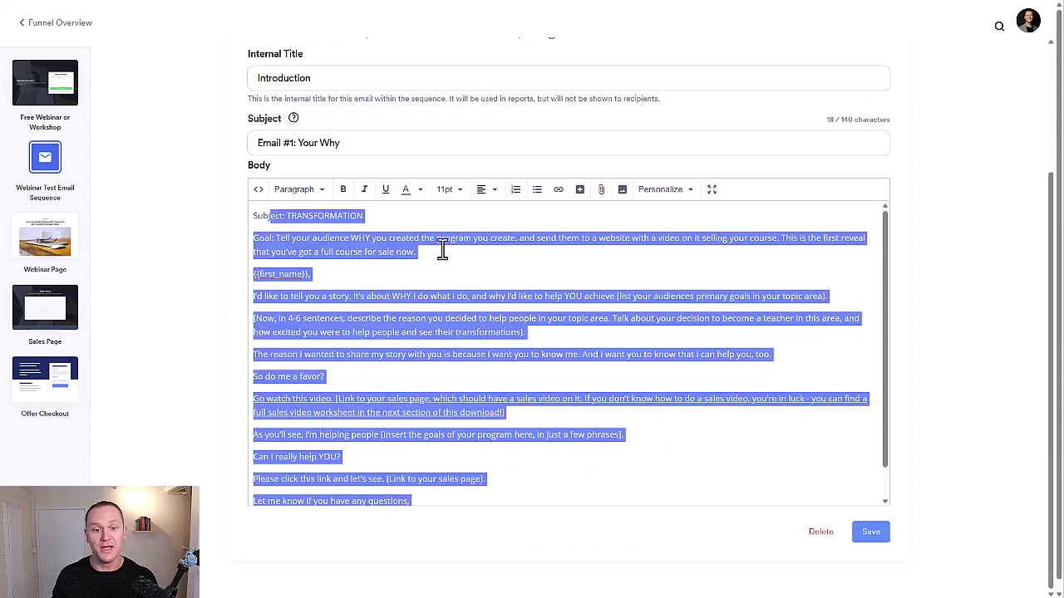
left_click(439, 258)
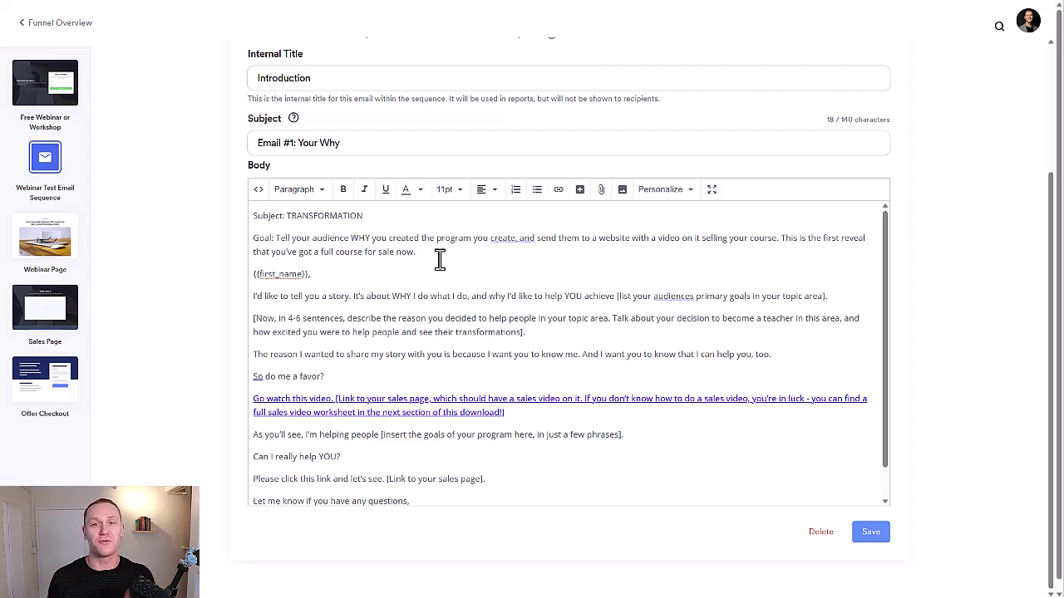
scroll(241, 270, "up", 2)
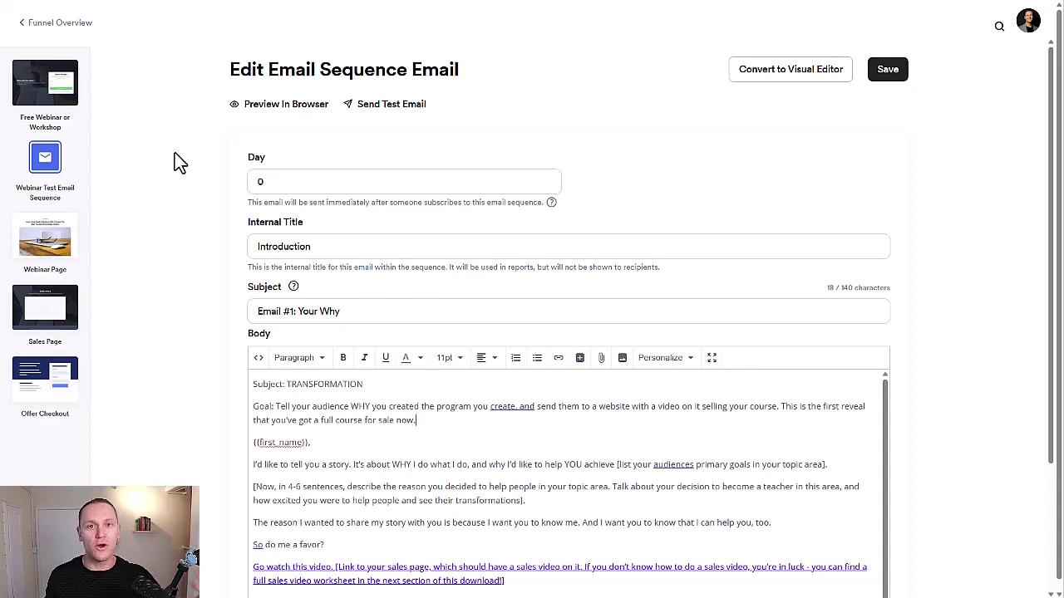
scroll(175, 160, "down", 2)
left_click_drag(258, 216, 496, 511)
scroll(237, 283, "up", 2)
scroll(237, 283, "up", 1)
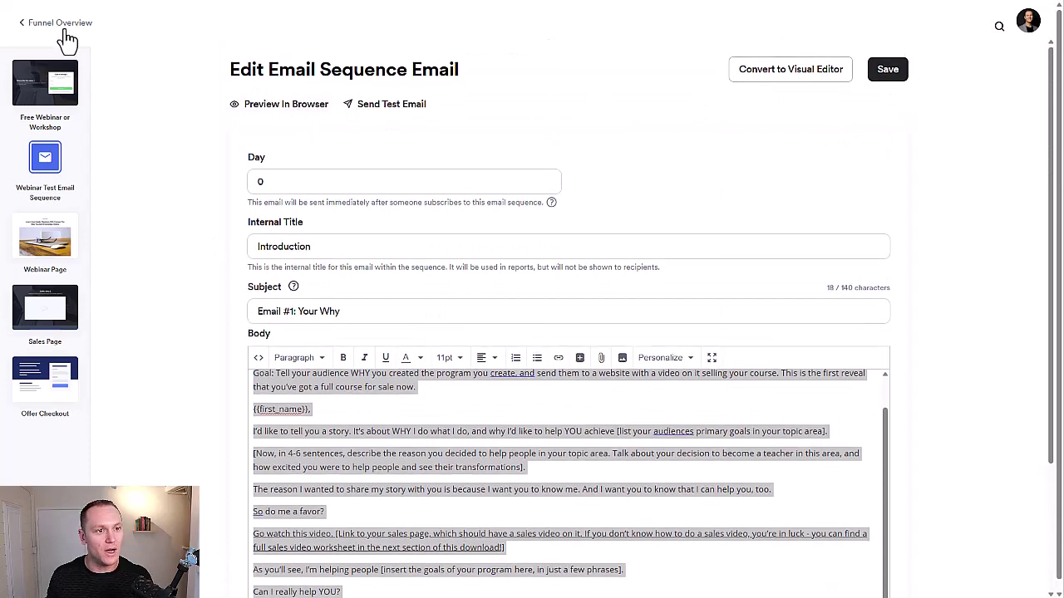
- Return to the Webinar Test Email Sequence and look over all of its scheduled emails
left_click(43, 156)
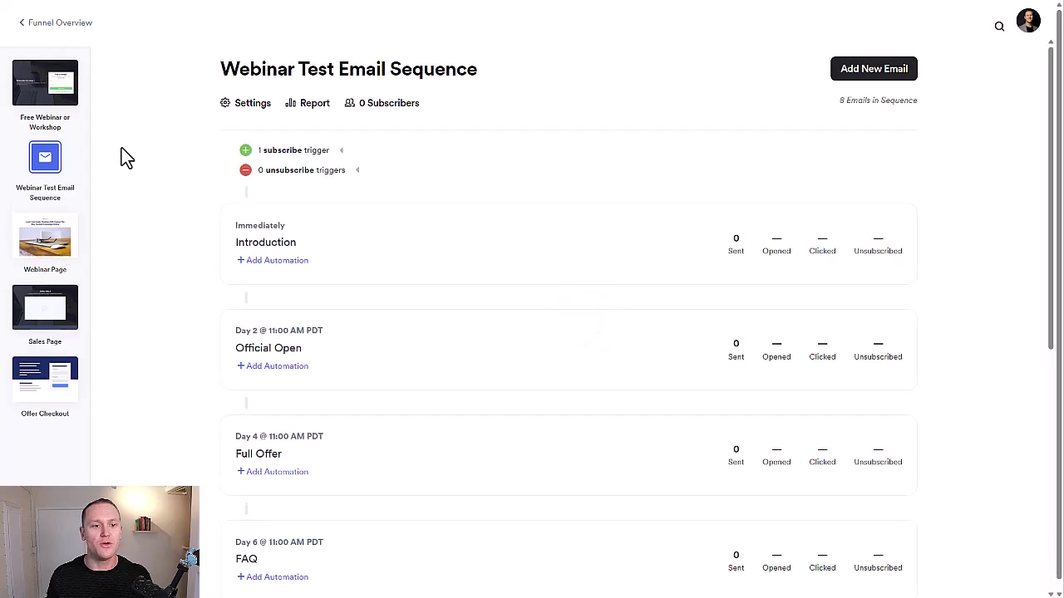
scroll(122, 152, "down", 5)
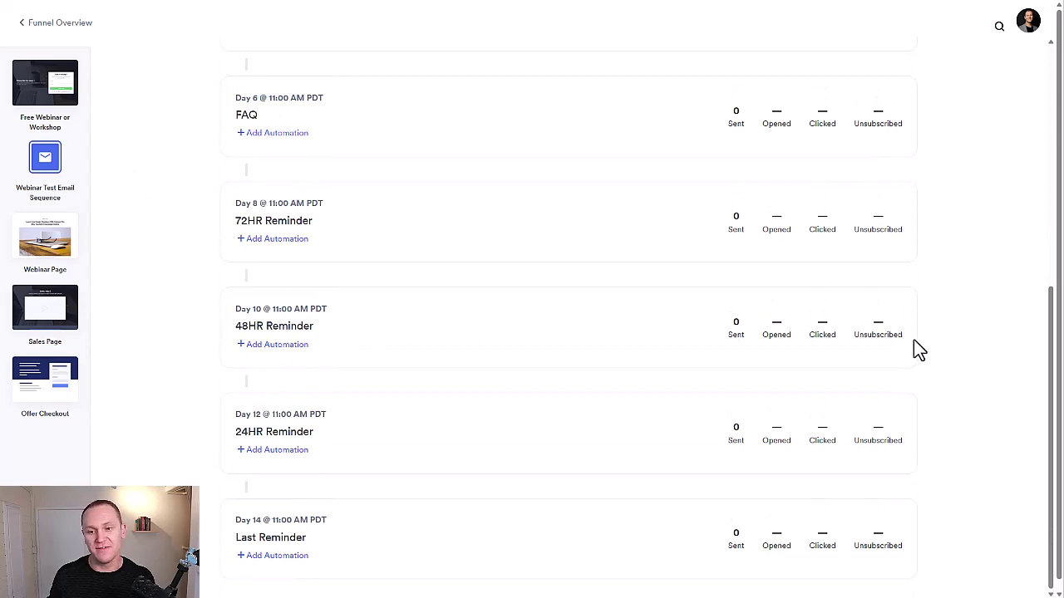
scroll(133, 270, "up", 5)
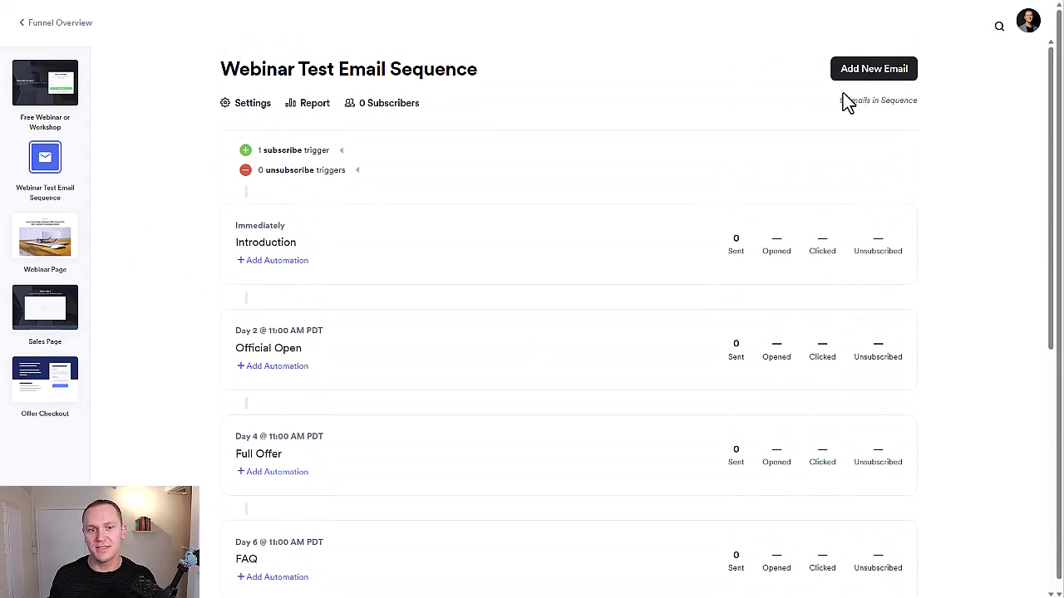
- Delete the Official Open email from the Webinar Test Email Sequence and confirm the deletion
left_click_drag(513, 69, 205, 84)
left_click(209, 71)
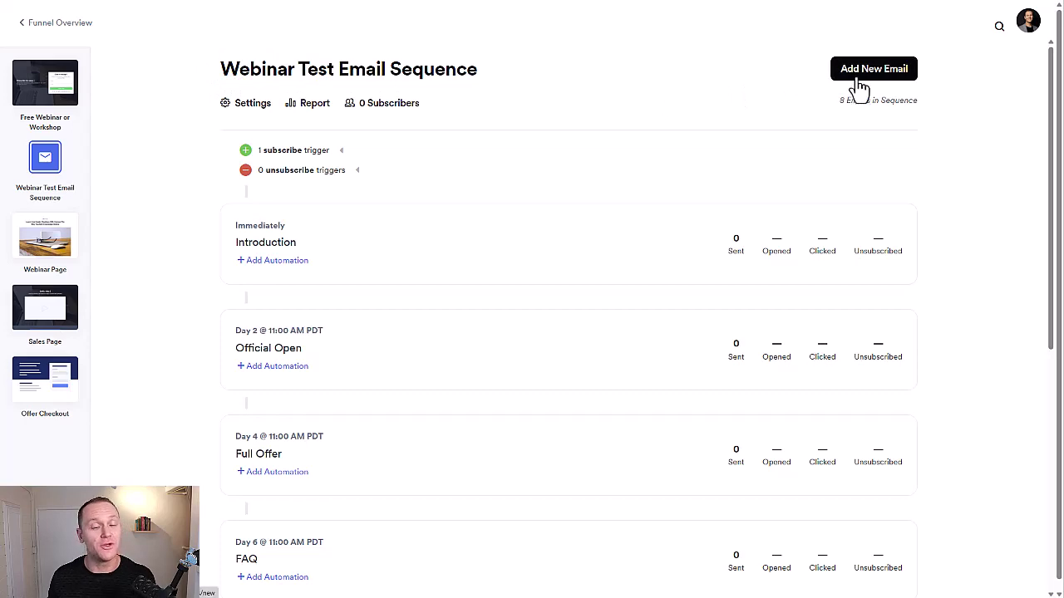
scroll(332, 266, "down", 1)
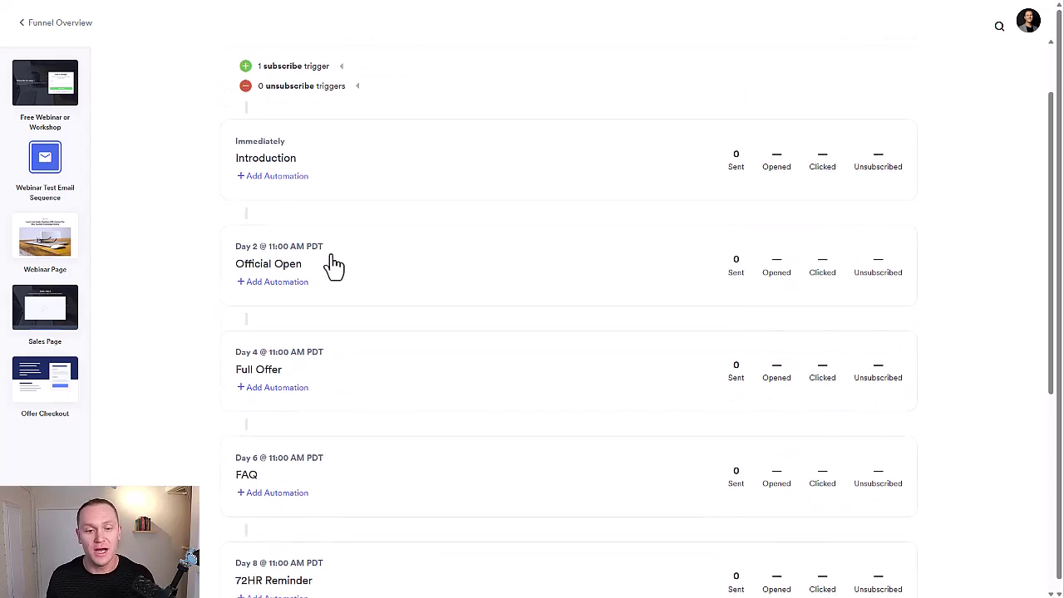
left_click(261, 274)
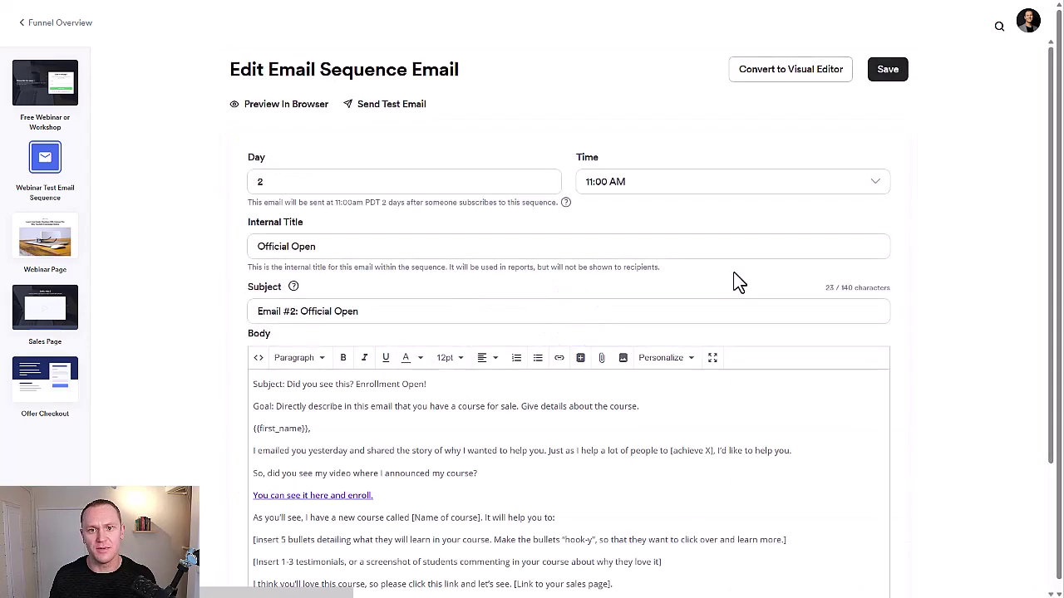
scroll(931, 250, "down", 2)
left_click(821, 532)
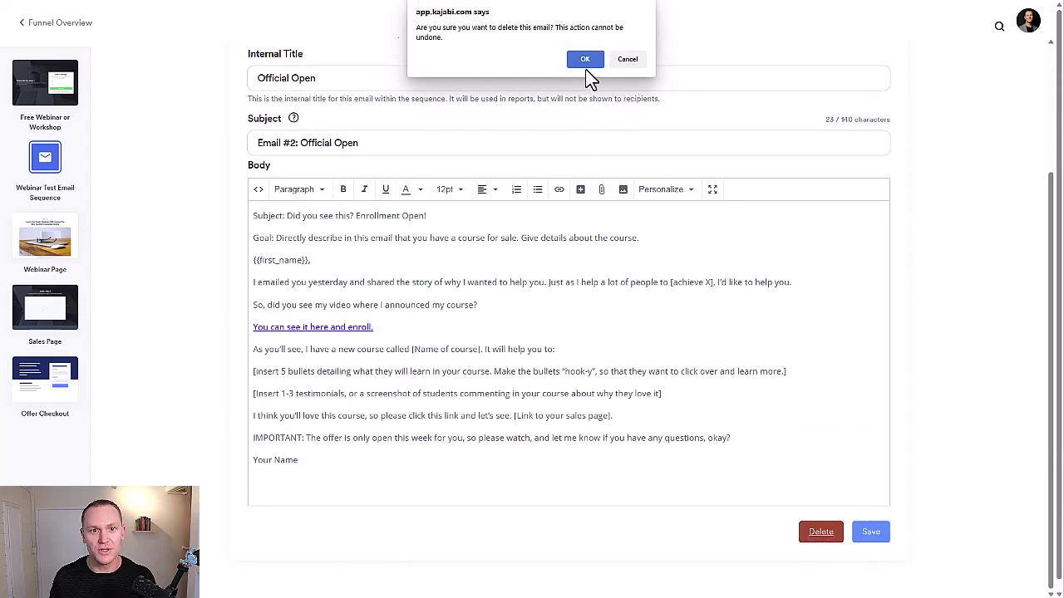
left_click(586, 61)
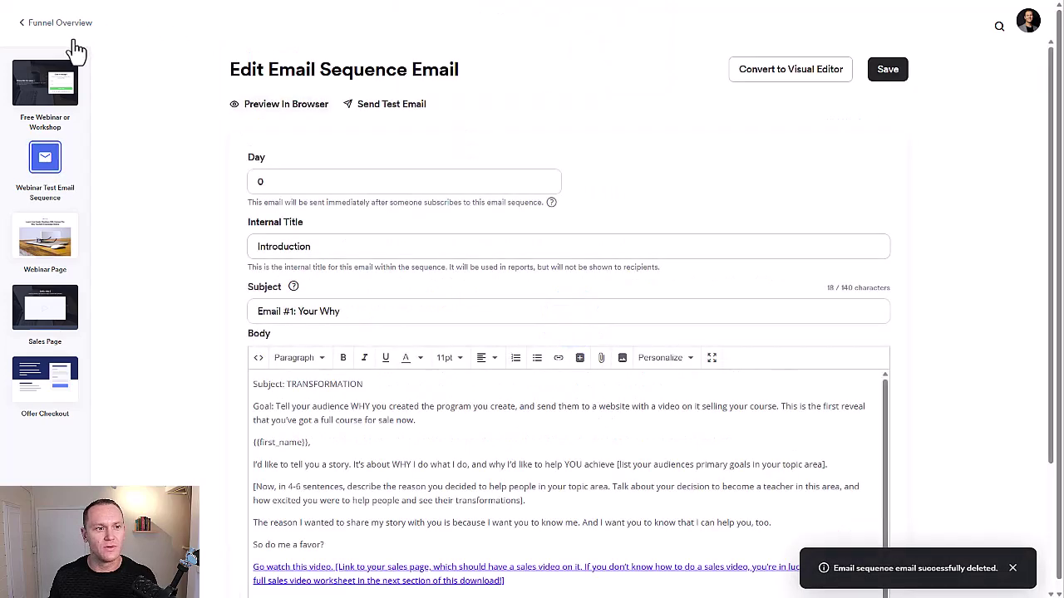
- Return to the Webinar Test Email Sequence and look over the remaining scheduled emails
left_click(44, 160)
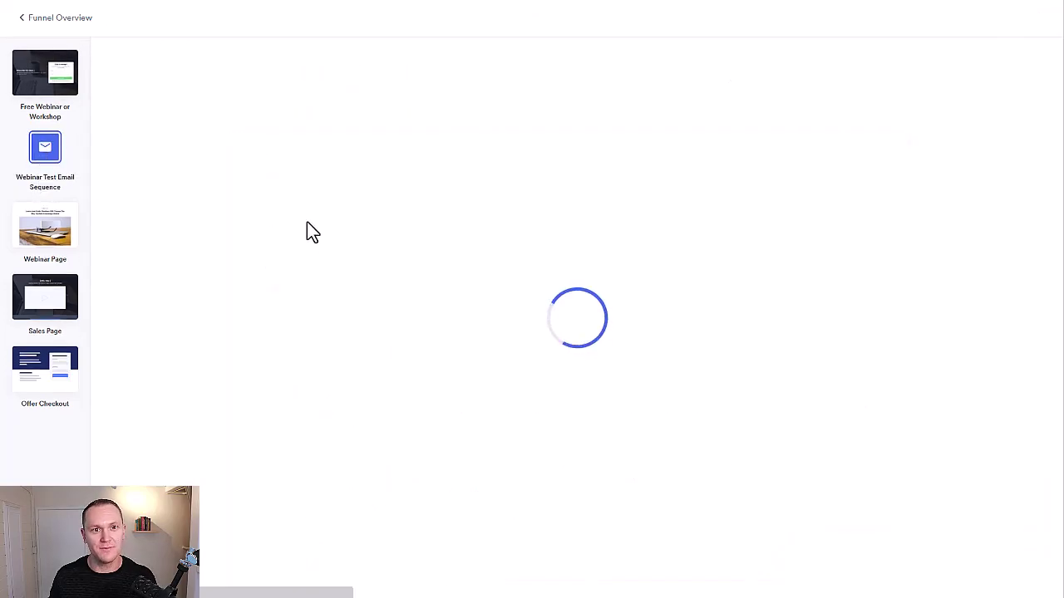
scroll(230, 285, "down", 5)
scroll(195, 397, "up", 5)
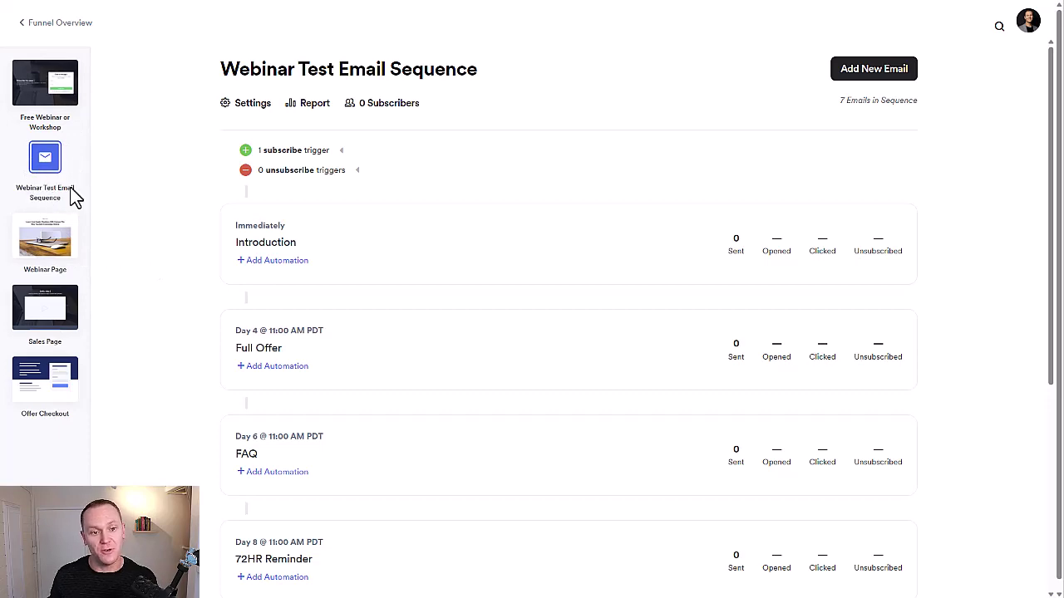
scroll(244, 369, "down", 3)
scroll(249, 361, "up", 3)
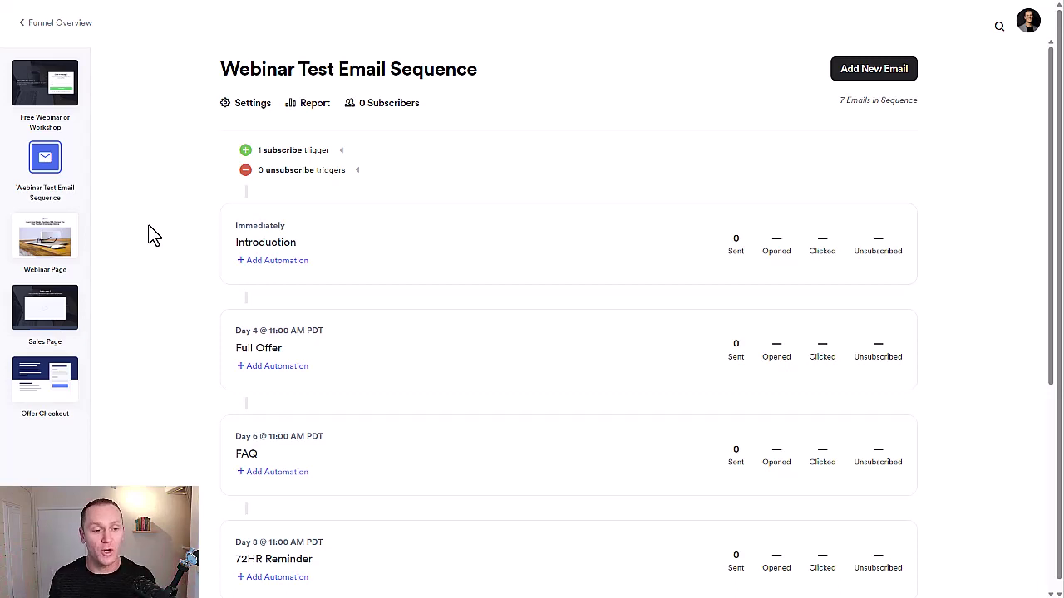
scroll(149, 235, "down", 4)
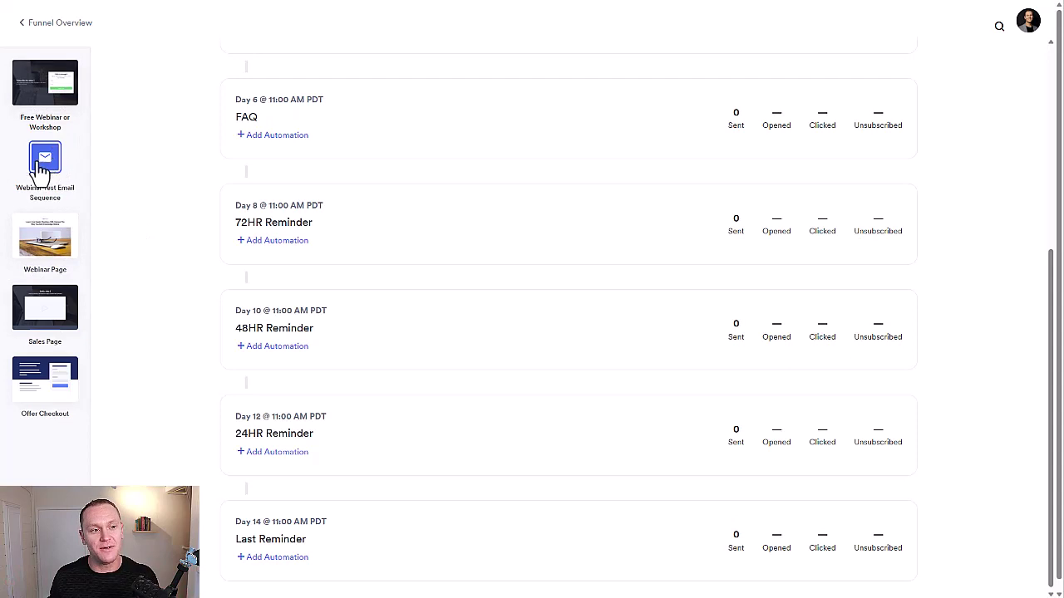
- Open the Webinar Page in the page editor and look over its video and text sections
left_click(52, 237)
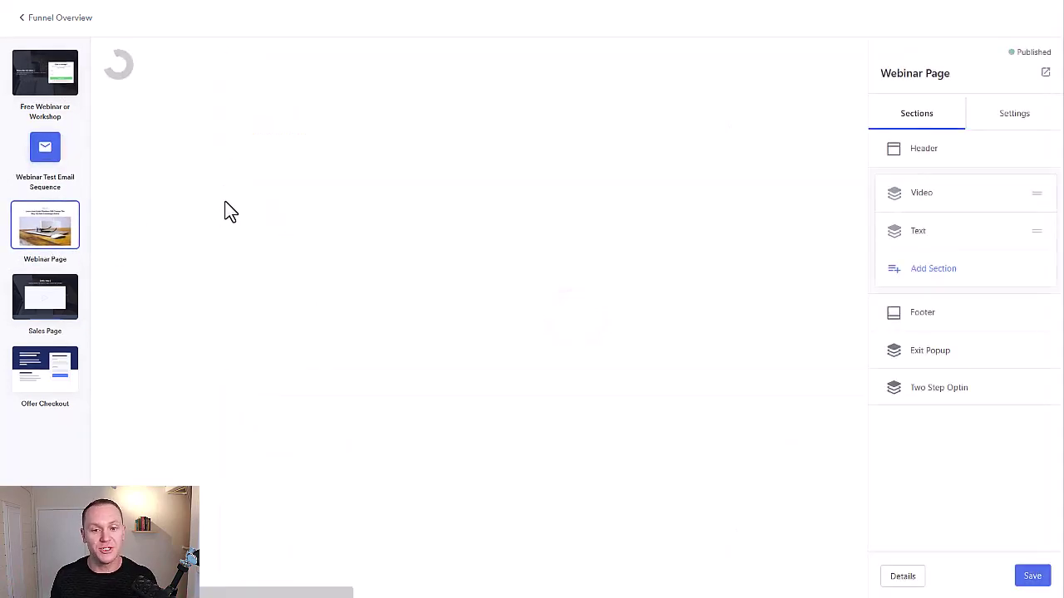
scroll(228, 216, "down", 6)
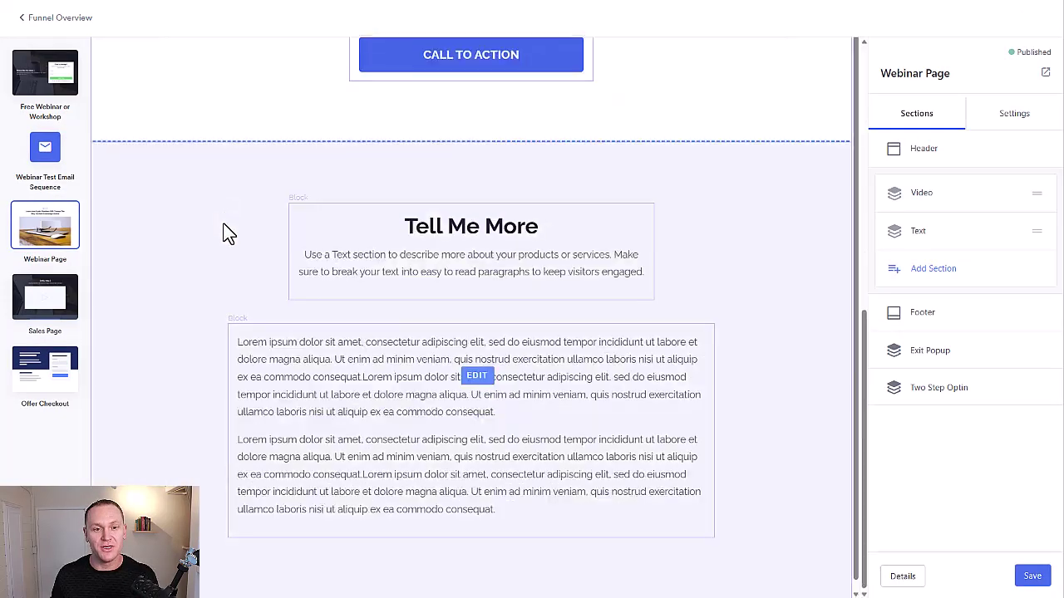
scroll(213, 365, "up", 6)
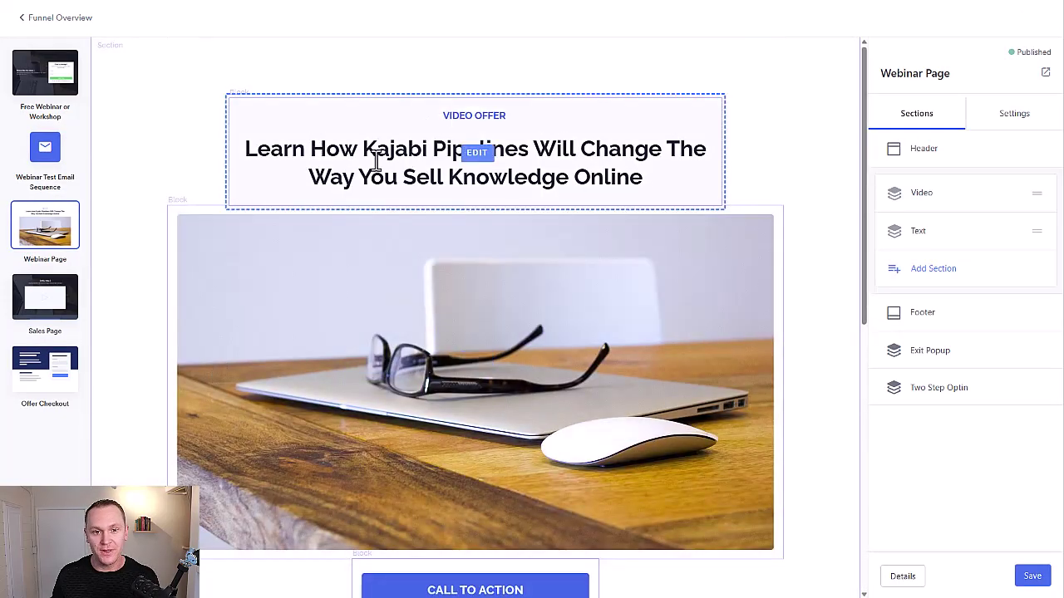
scroll(507, 166, "down", 2)
scroll(490, 104, "up", 2)
- Examine the settings of the Webinar Page's headline text block and its video block
left_click(475, 131)
scroll(955, 274, "down", 3)
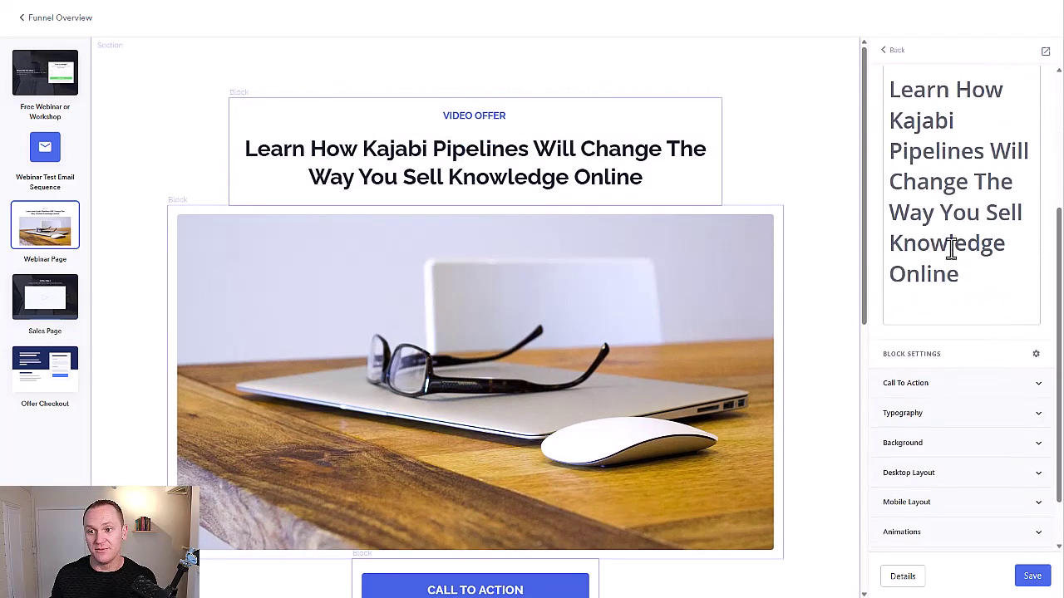
scroll(582, 191, "down", 3)
left_click(463, 166)
scroll(463, 167, "up", 2)
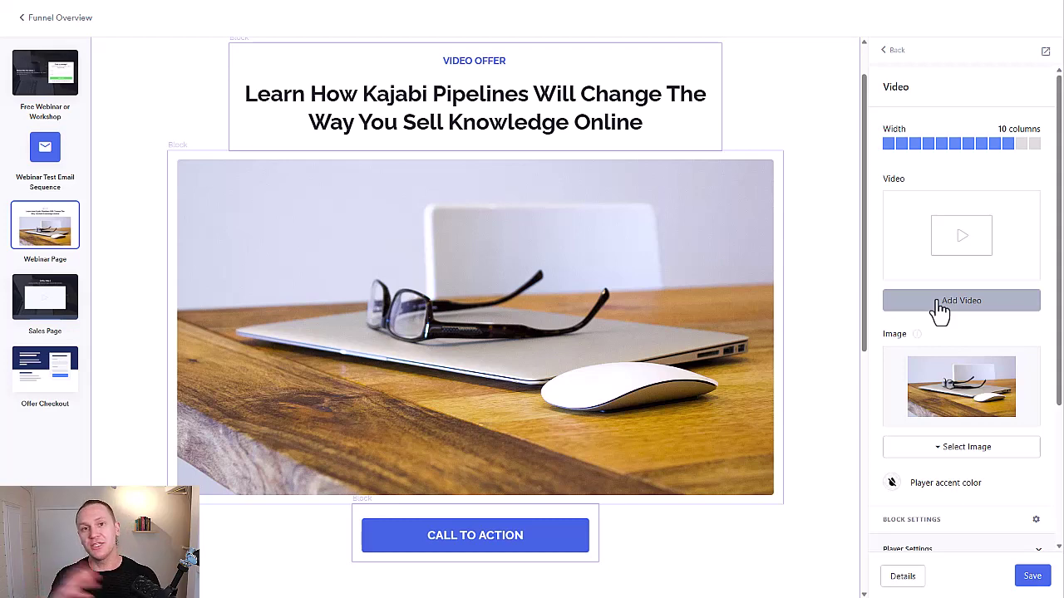
scroll(439, 404, "down", 2)
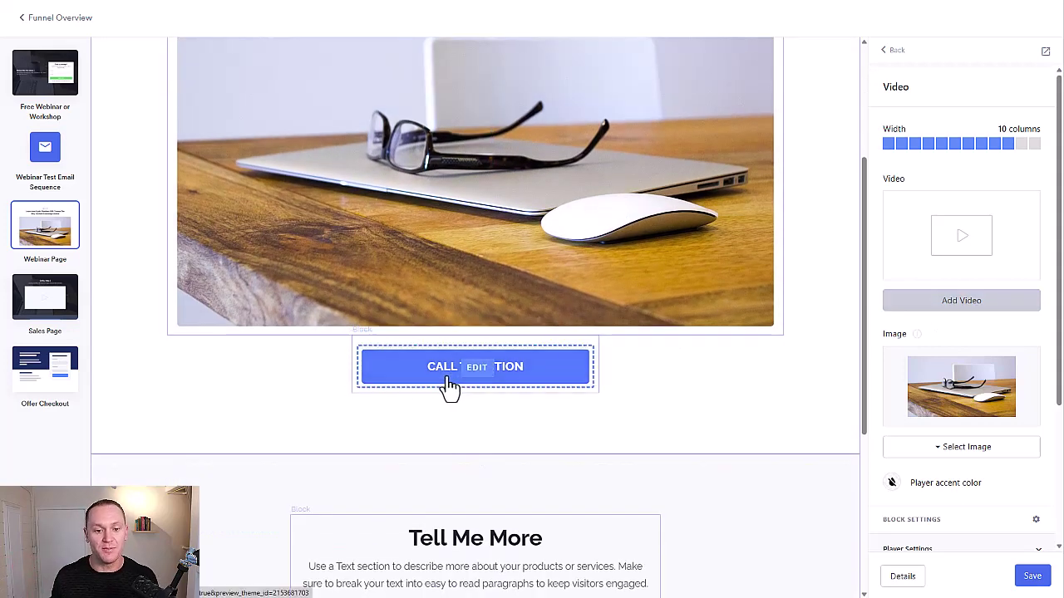
- Change the text of the call-to-action button below the webinar video to "ENROLL IN MY COURSE!"
left_click(449, 378)
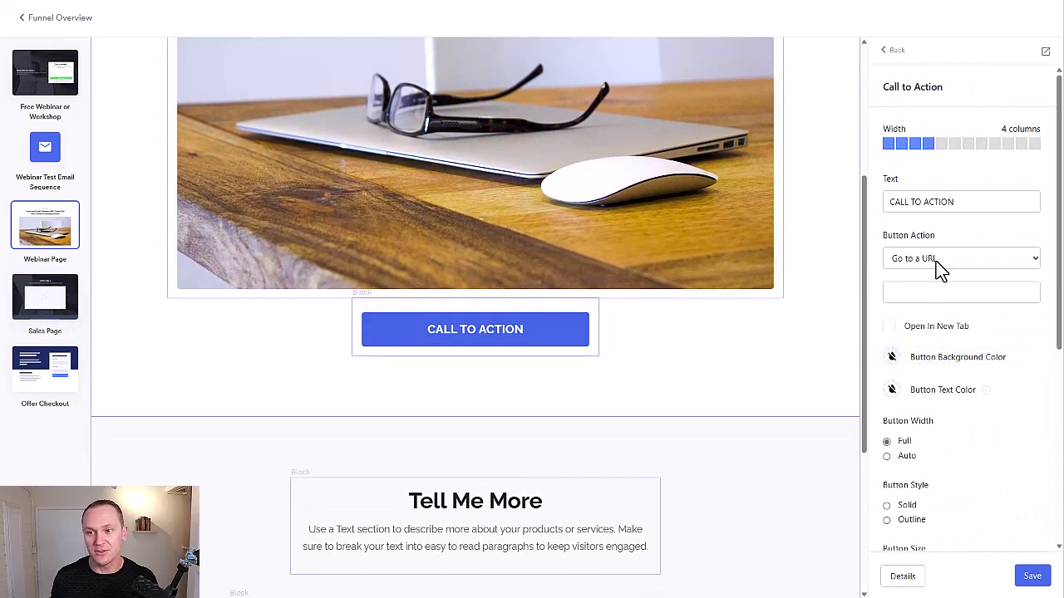
left_click_drag(953, 203, 886, 204)
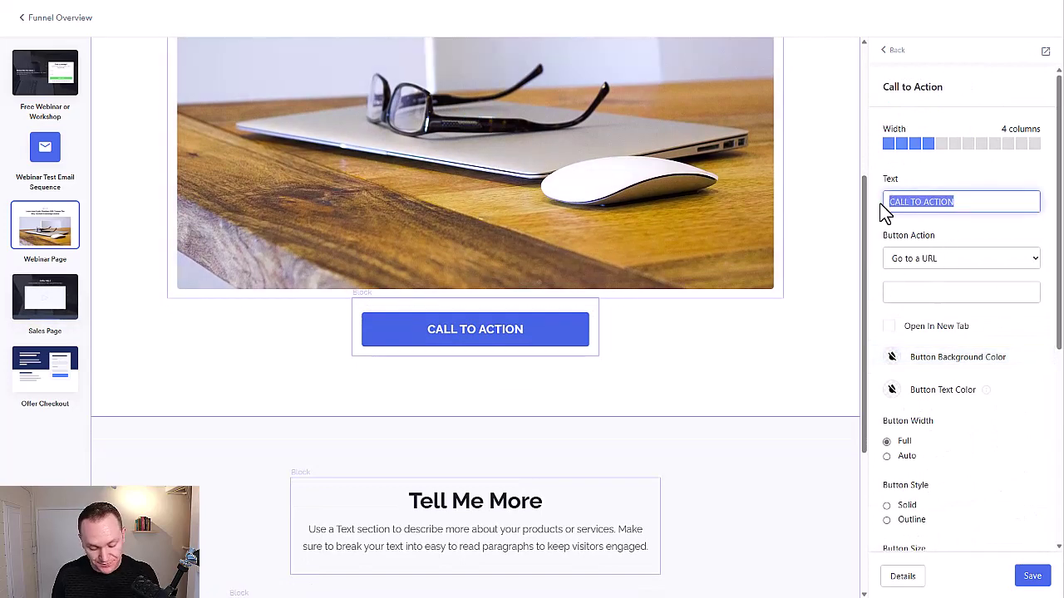
type("En")
key("Tab")
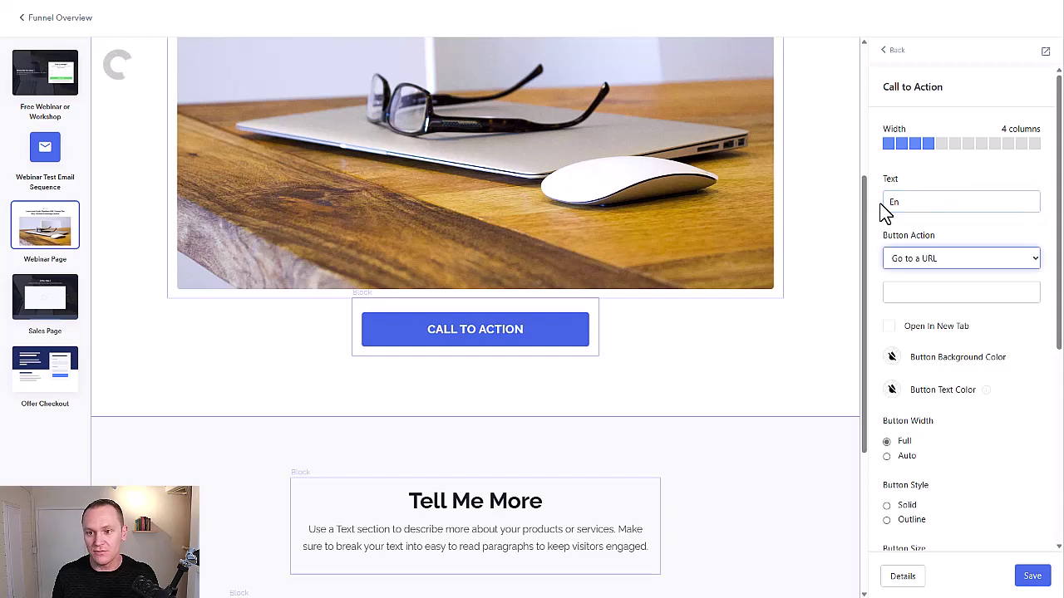
left_click(970, 204)
type("NROLL IN MY ")
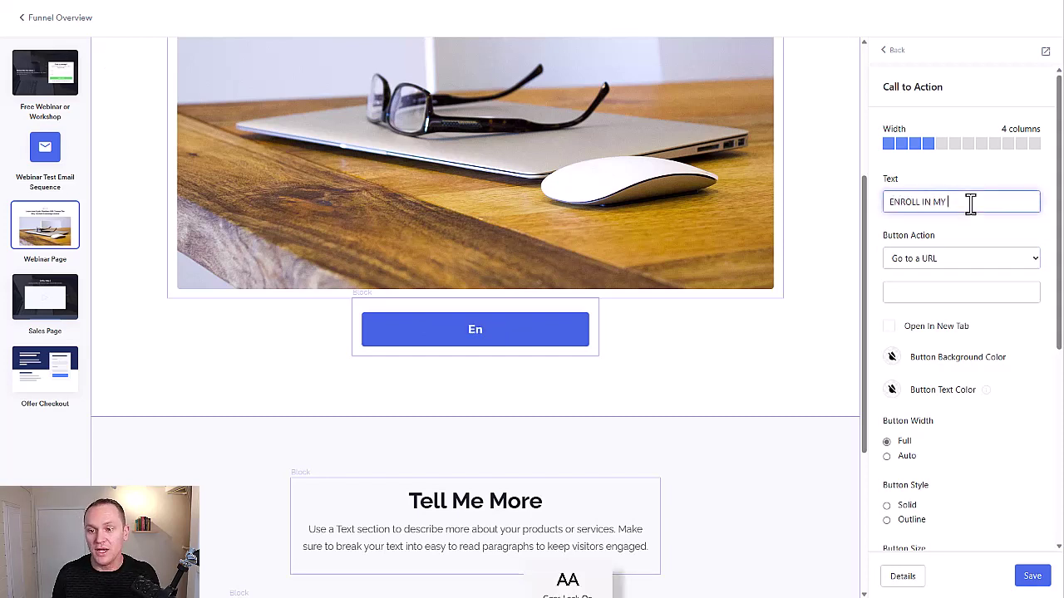
type("COURSE!")
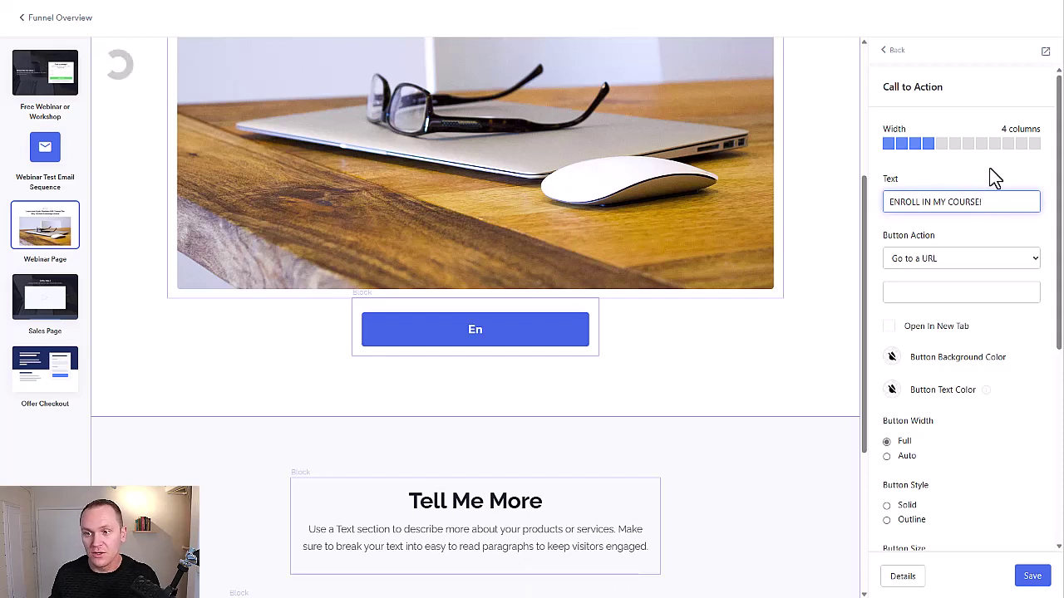
- Set the enroll button's action to "Go to the next Pipeline Step" and save the Webinar Page
left_click(925, 261)
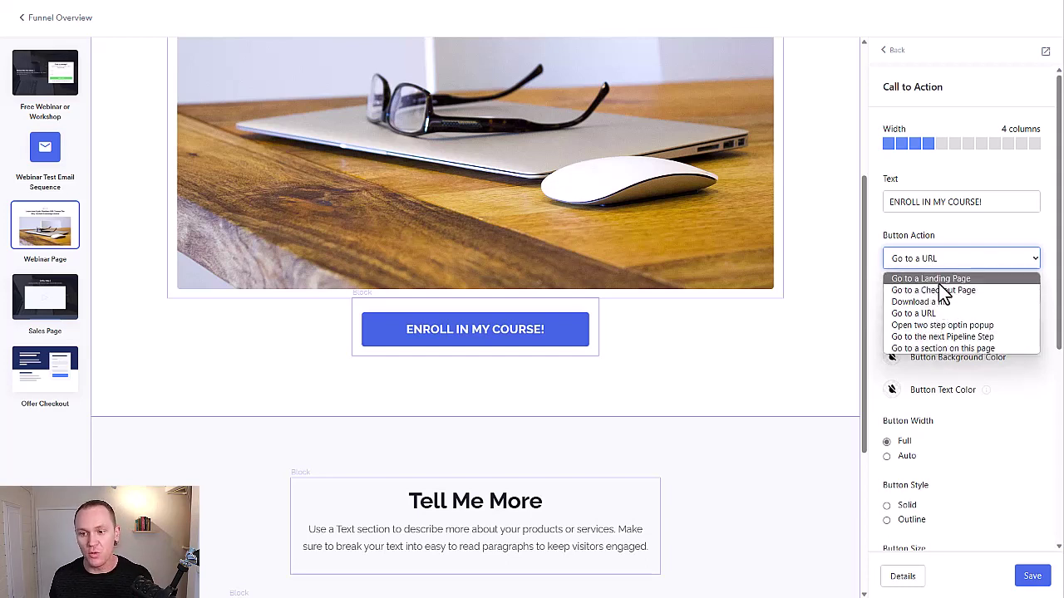
left_click(907, 337)
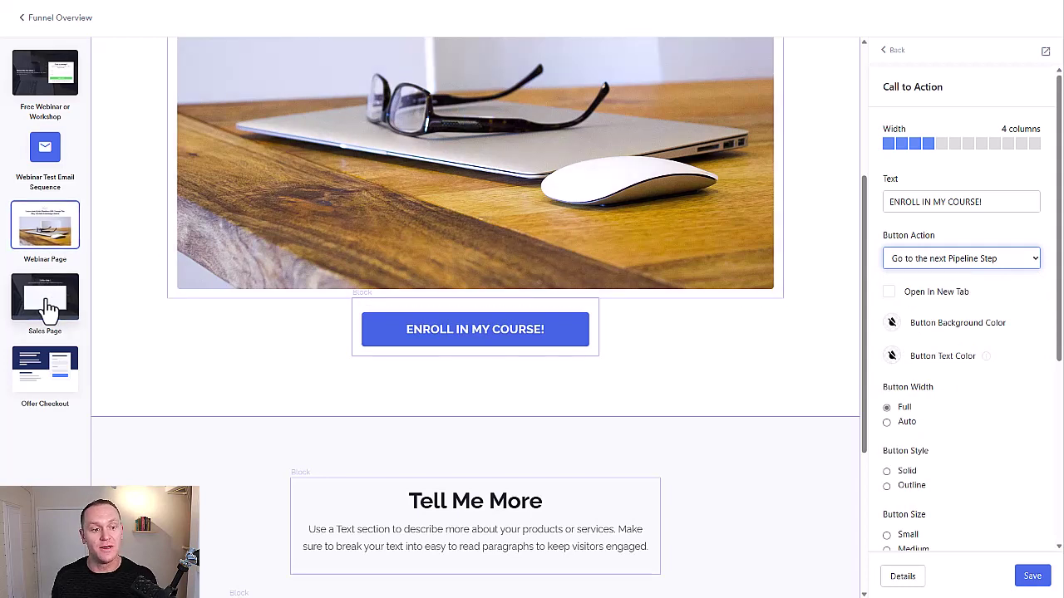
left_click(1027, 576)
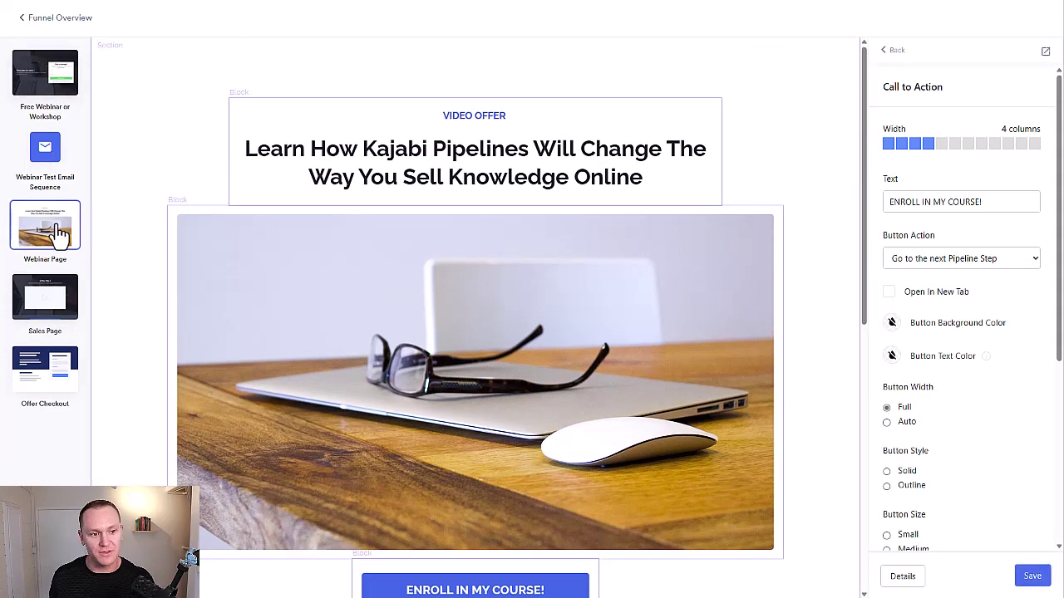
scroll(463, 200, "down", 1)
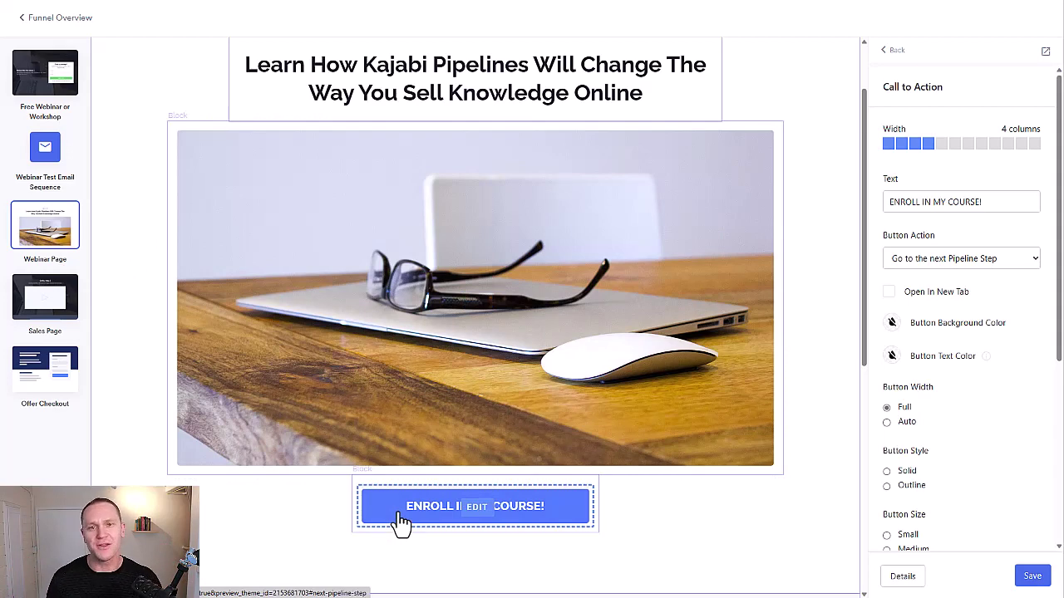
- Open the Sales Page in the editor and look over its video, call-to-action, benefits and testimonial sections
left_click(58, 320)
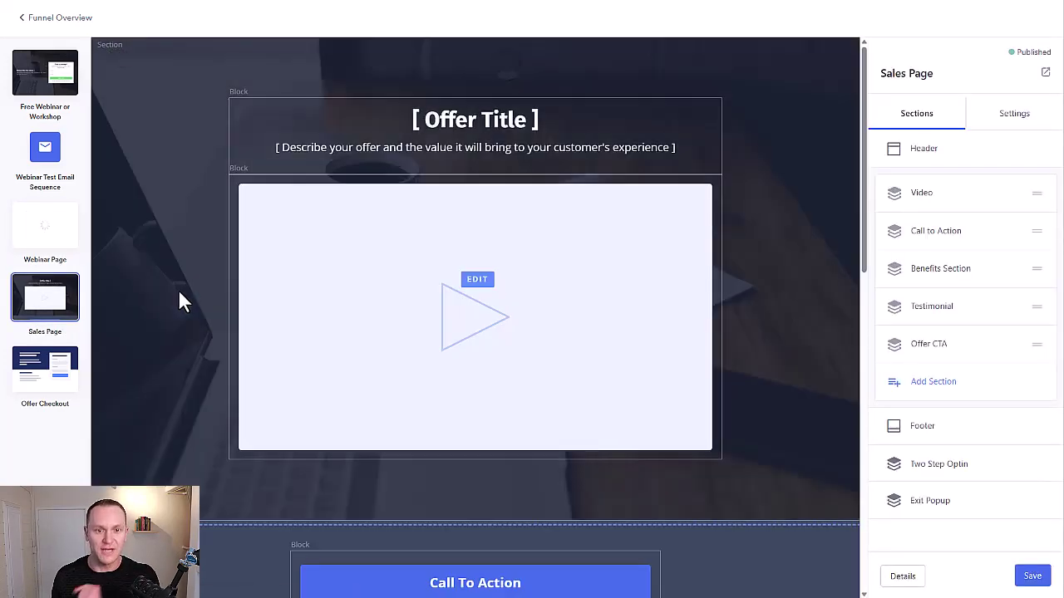
scroll(565, 183, "down", 5)
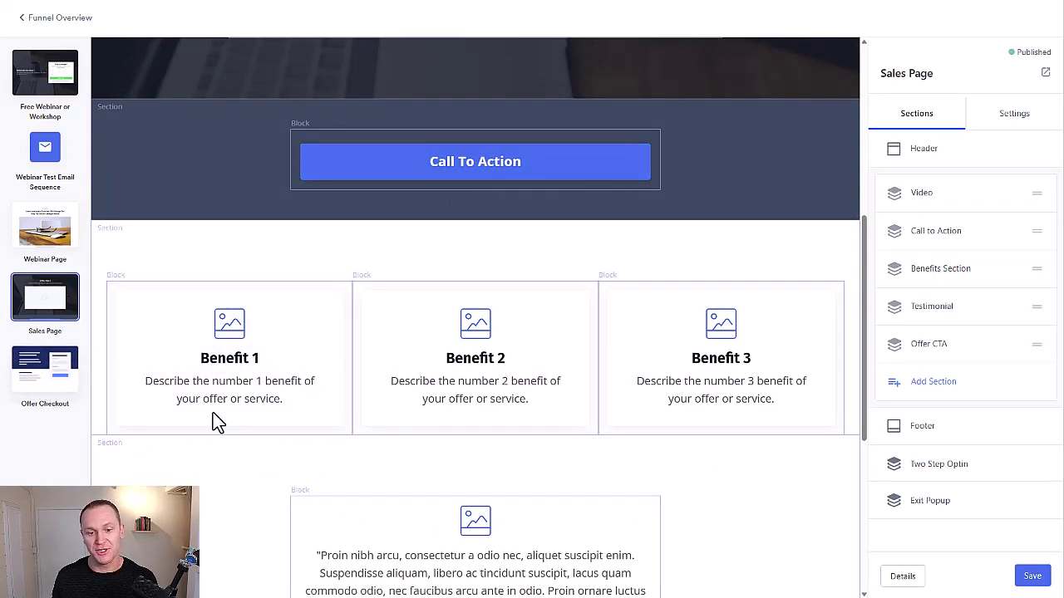
scroll(214, 422, "up", 5)
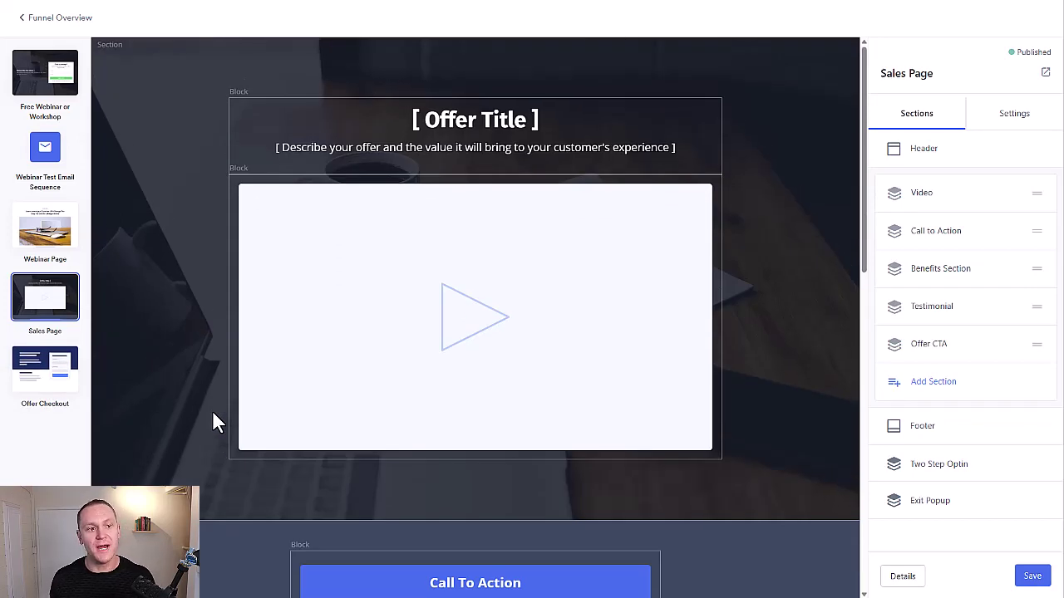